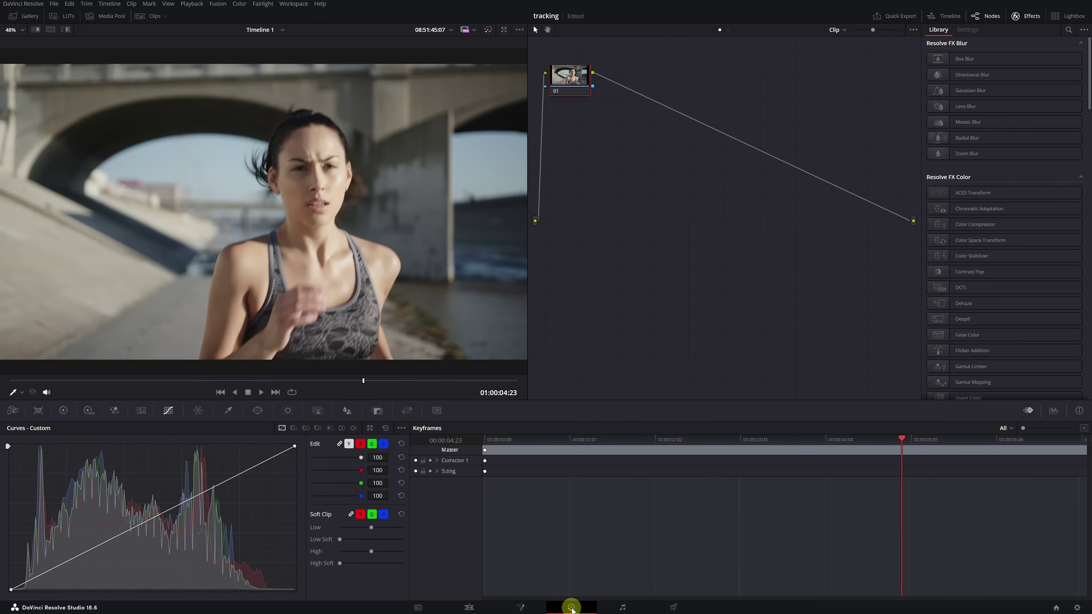
# Step: Open the Tracker in Stabilizer mode and switch it to the Classic Stabilizer, using the Cloud Tracker type
pyautogui.click(287, 413)
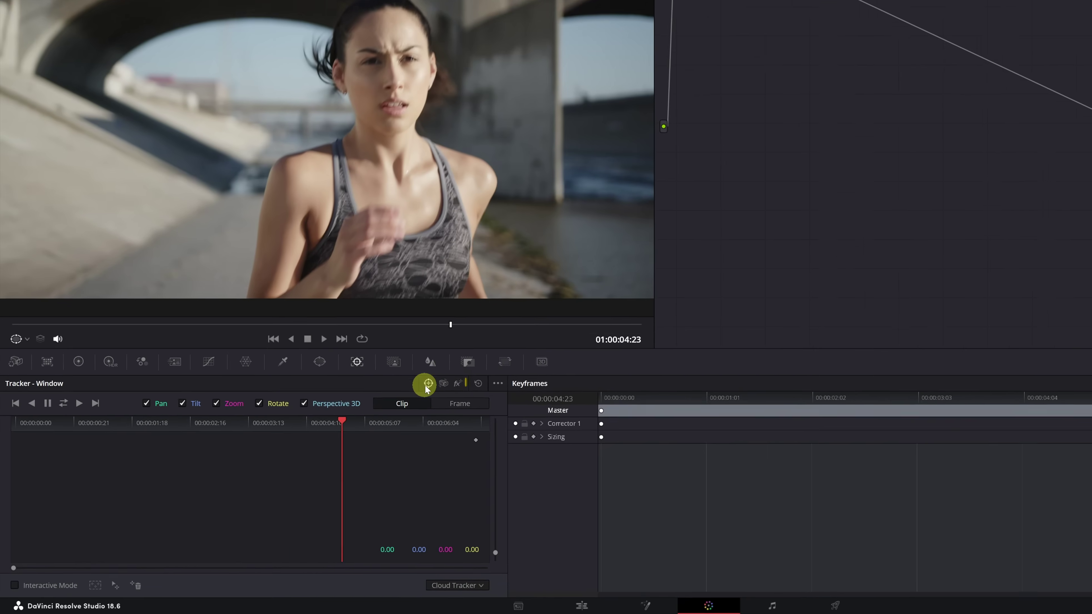
pyautogui.click(345, 427)
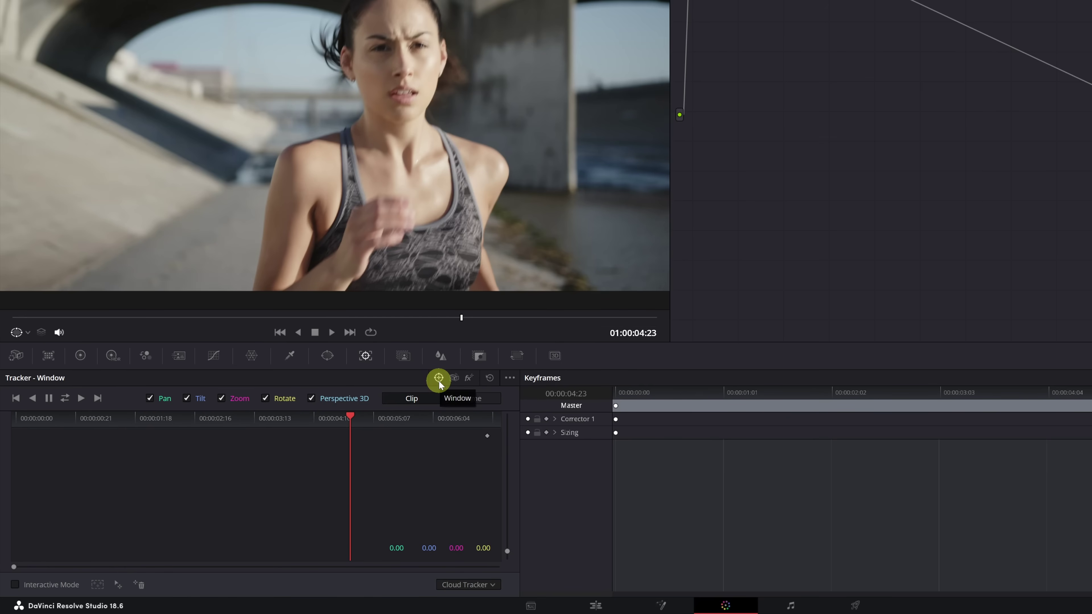
pyautogui.click(453, 378)
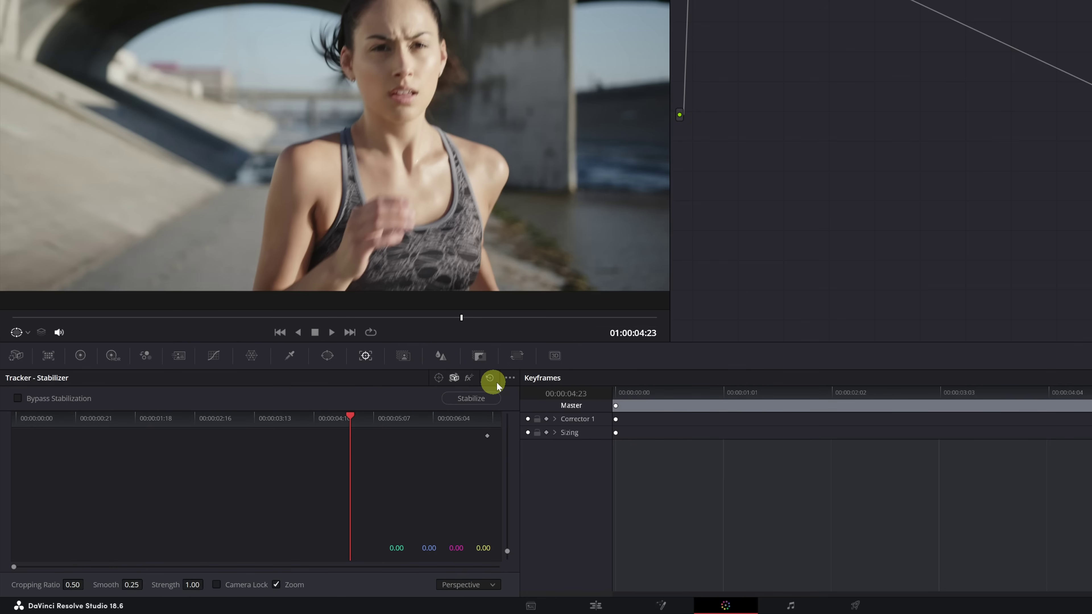
pyautogui.click(508, 381)
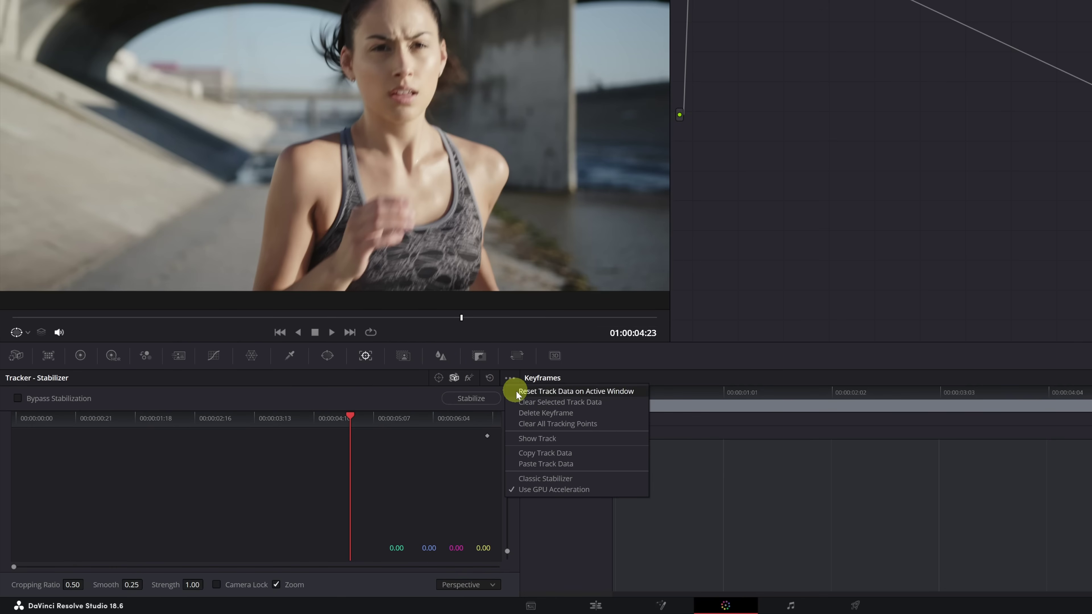
pyautogui.click(539, 478)
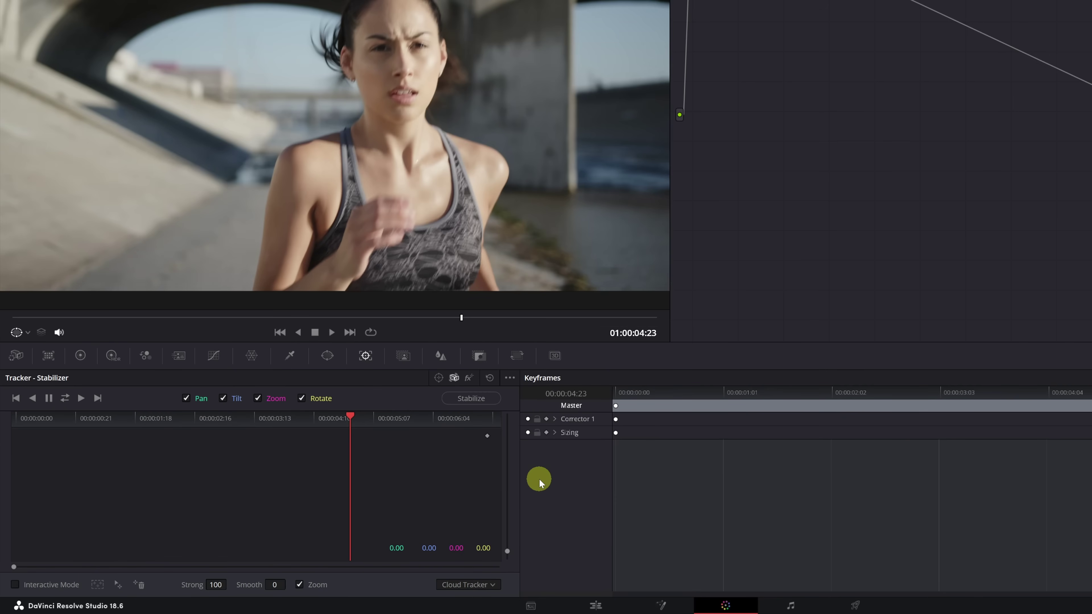
pyautogui.click(492, 584)
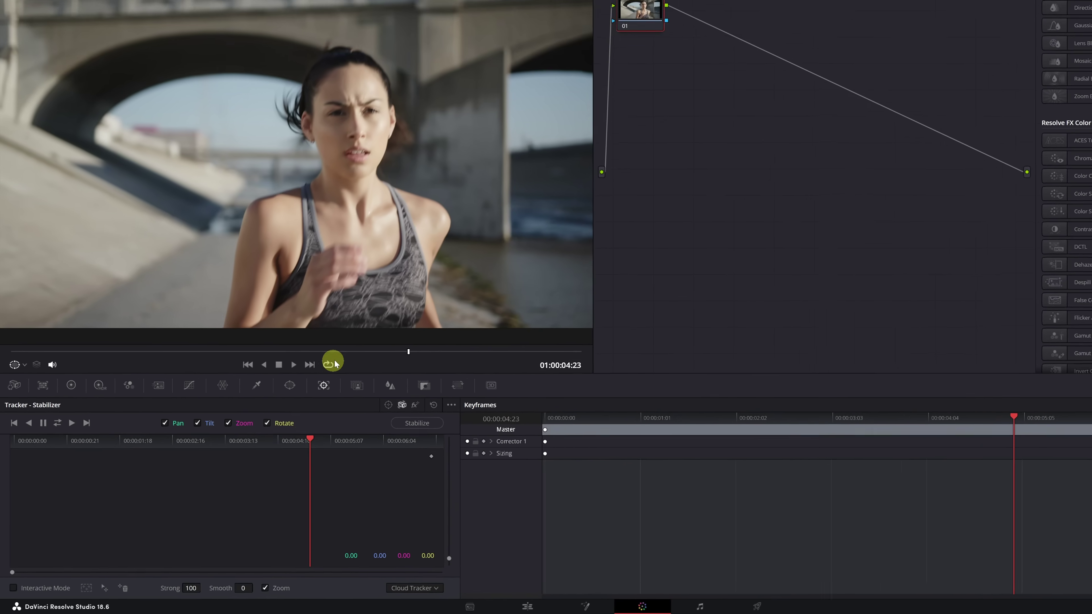
# Step: Move the playhead back to 01:00:03:03 and disable Rotate and Zoom analysis, keeping only Pan and Tilt
pyautogui.click(374, 318)
pyautogui.moveTo(299, 378); pyautogui.dragTo(231, 381)
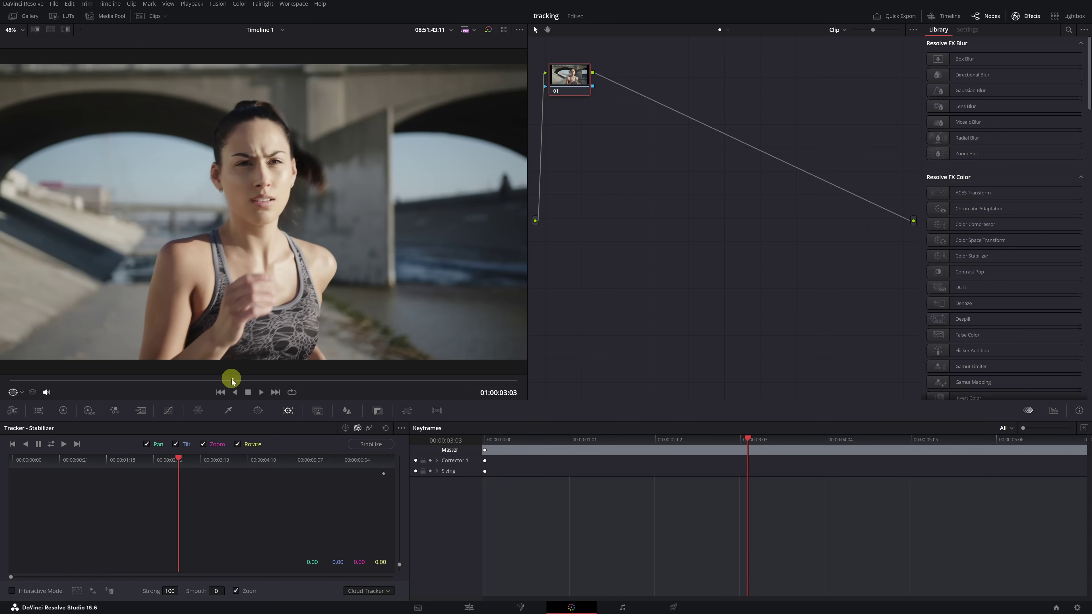
pyautogui.click(237, 445)
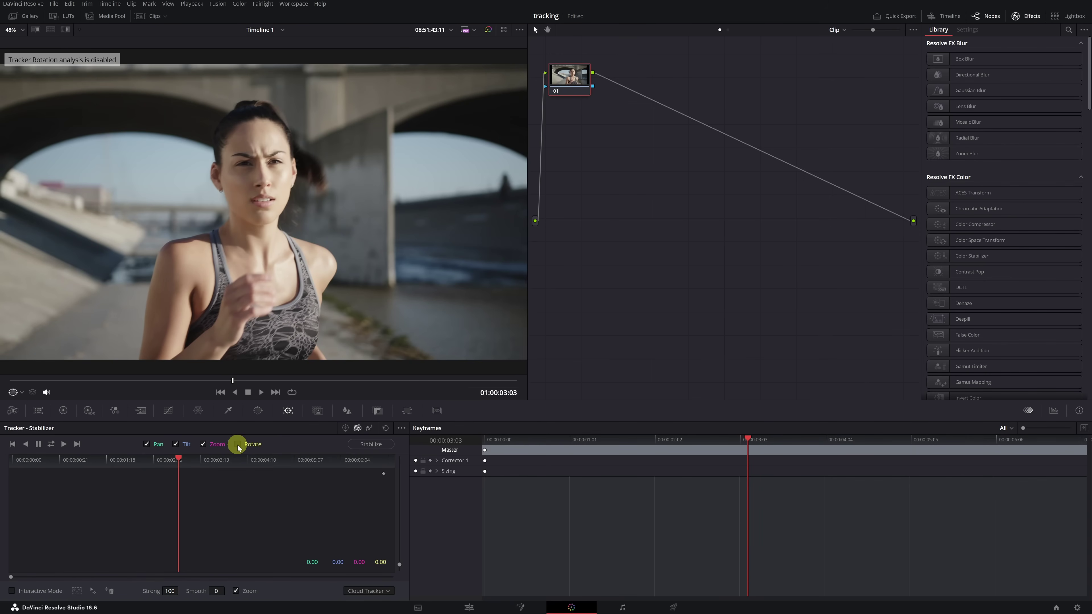
pyautogui.click(203, 444)
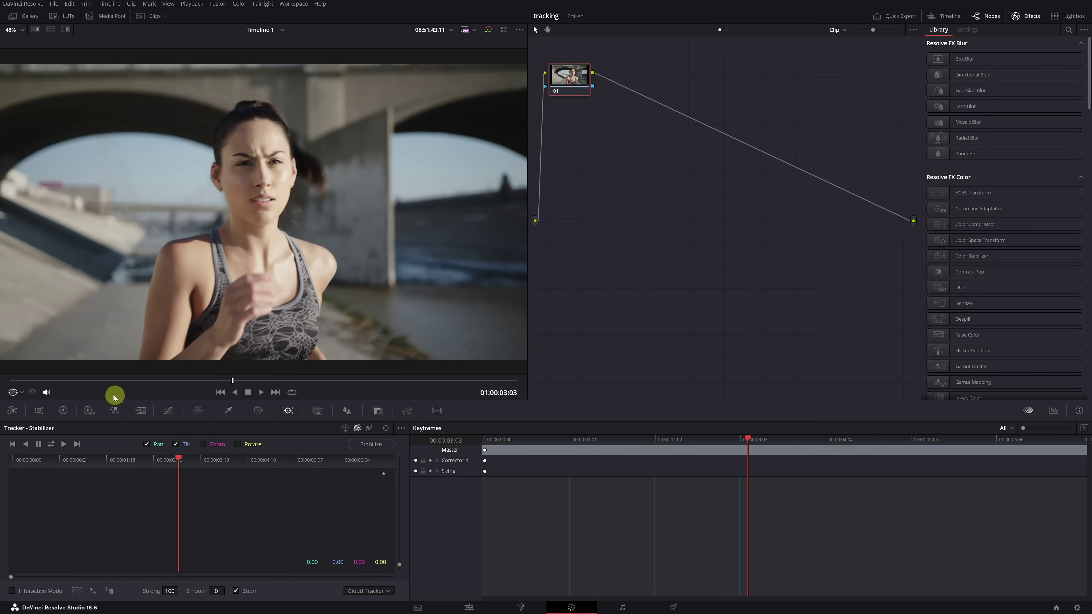
# Step: Inspect the runner's face at the clip's start, park the playhead at 01:00:03:04 and check that timecode on the Edit page
pyautogui.click(10, 380)
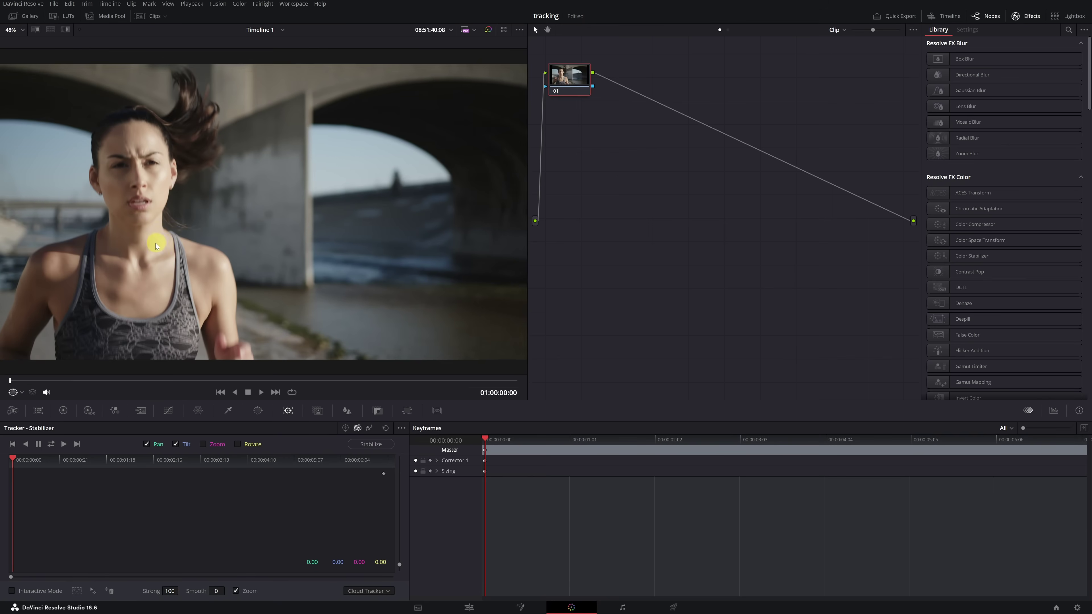
pyautogui.scroll(5, 242, 226)
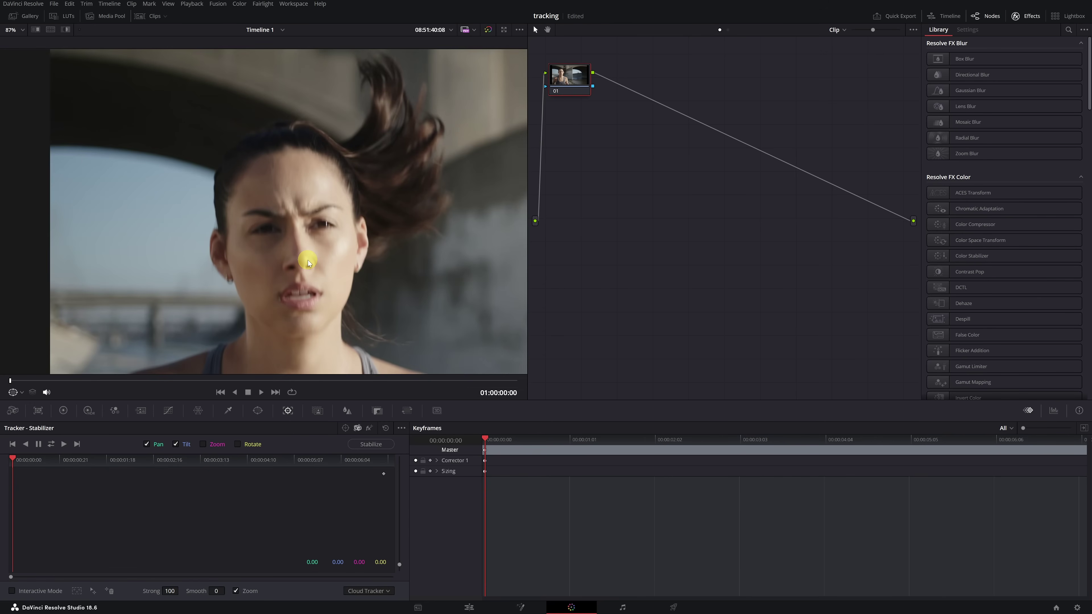
pyautogui.scroll(1, 307, 260)
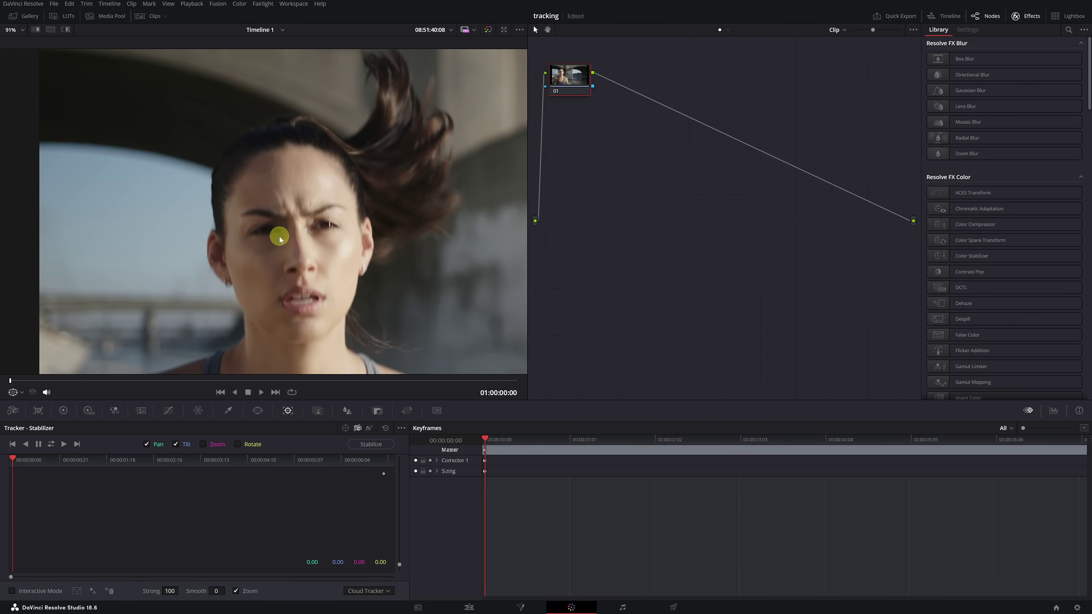
pyautogui.moveTo(20, 380); pyautogui.dragTo(235, 383)
pyautogui.moveTo(235, 265); pyautogui.dragTo(209, 265)
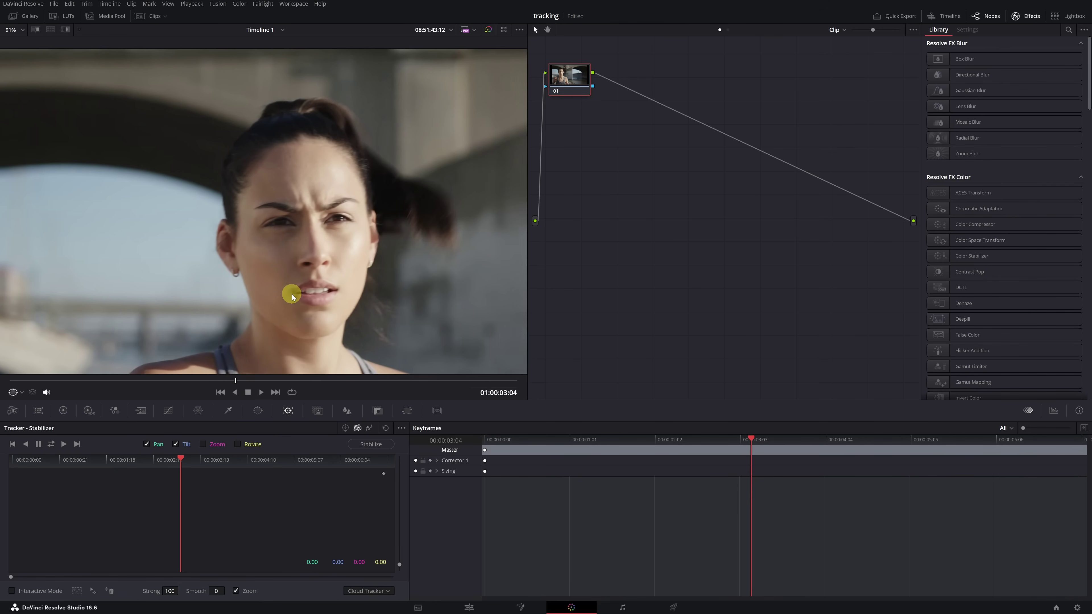
pyautogui.scroll(-3, 292, 296)
pyautogui.moveTo(297, 303); pyautogui.dragTo(295, 279)
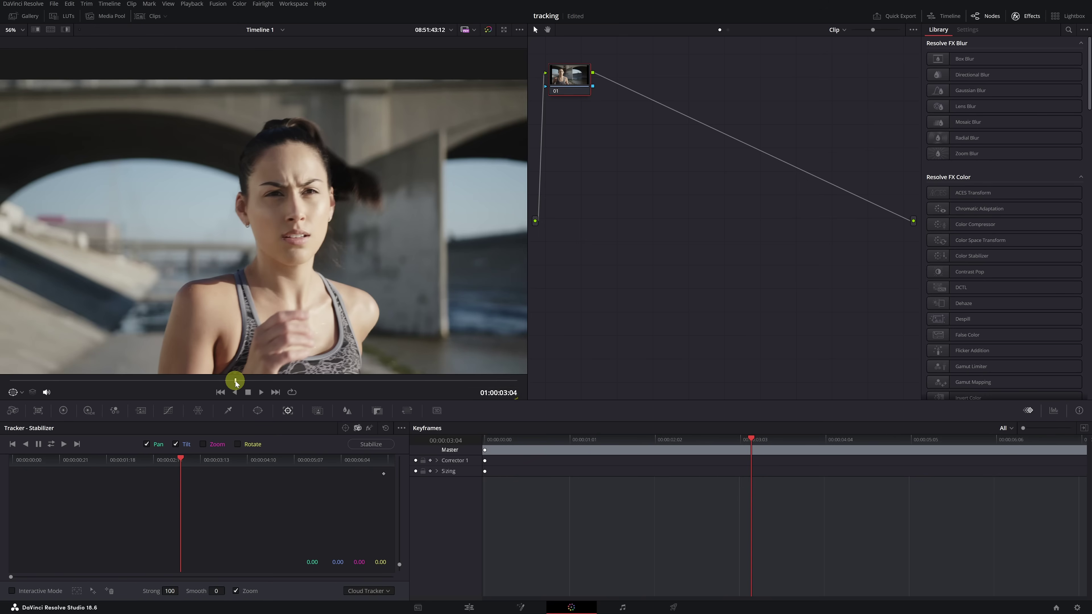
pyautogui.click(467, 607)
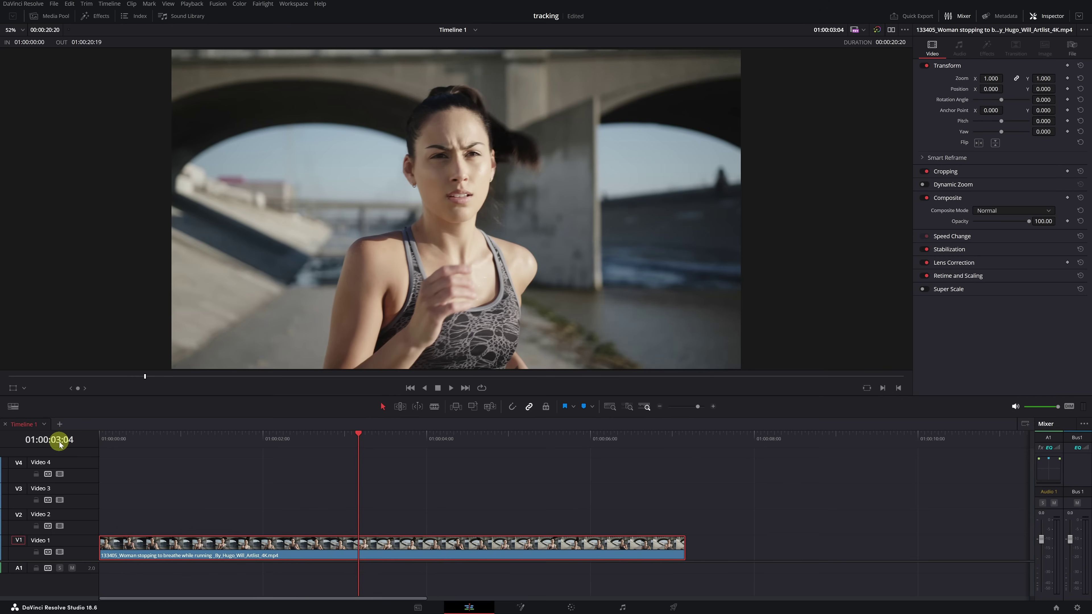
pyautogui.click(572, 606)
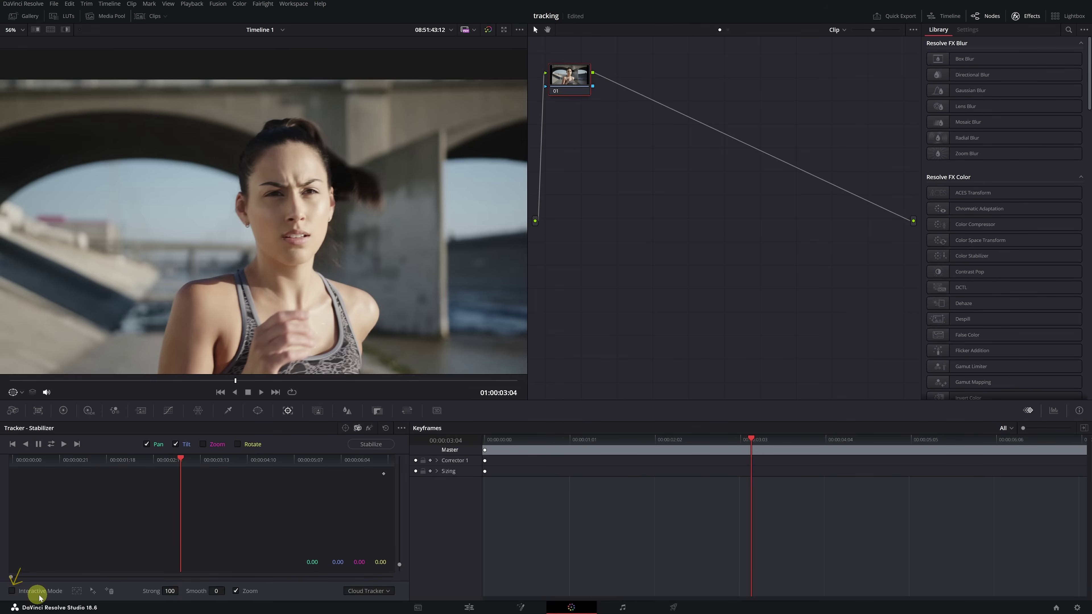
# Step: Enable Interactive Mode, clear the automatic tracking points and insert new ones only inside a rectangle around the runner's face
pyautogui.click(12, 591)
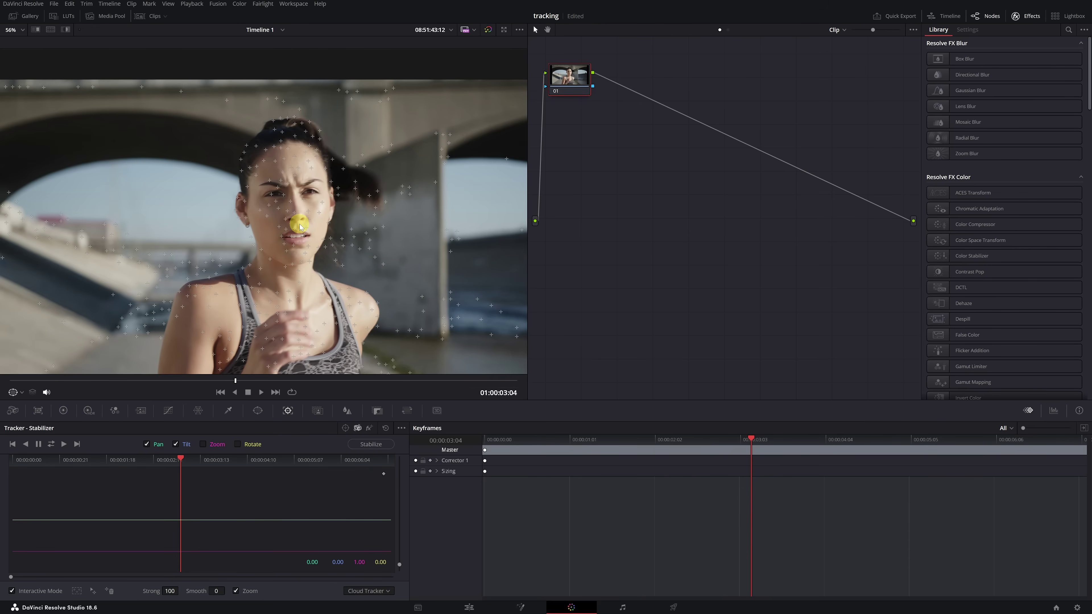
pyautogui.click(77, 592)
pyautogui.moveTo(251, 145); pyautogui.dragTo(334, 264)
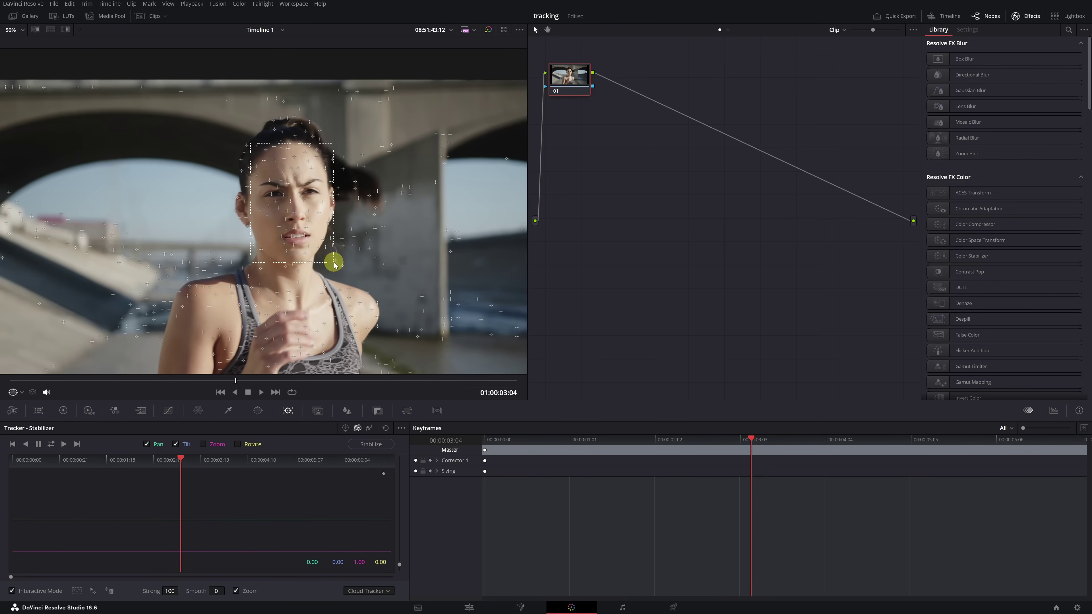
pyautogui.click(388, 430)
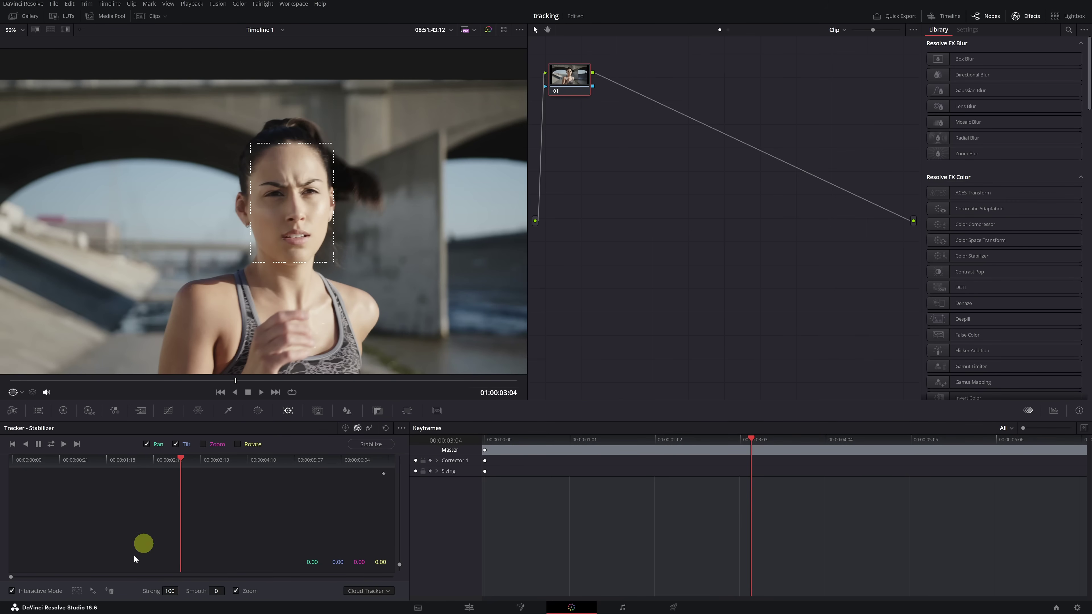
pyautogui.click(78, 594)
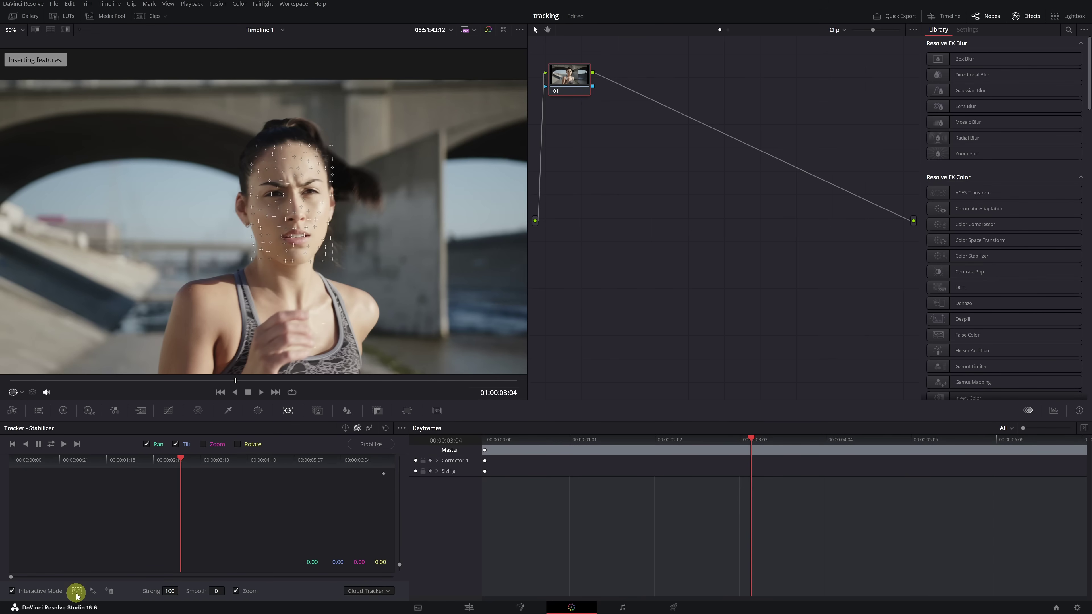
# Step: Track the face points forward and in reverse through the whole clip, and inspect the tracked points at the clip's start
pyautogui.scroll(5, 338, 209)
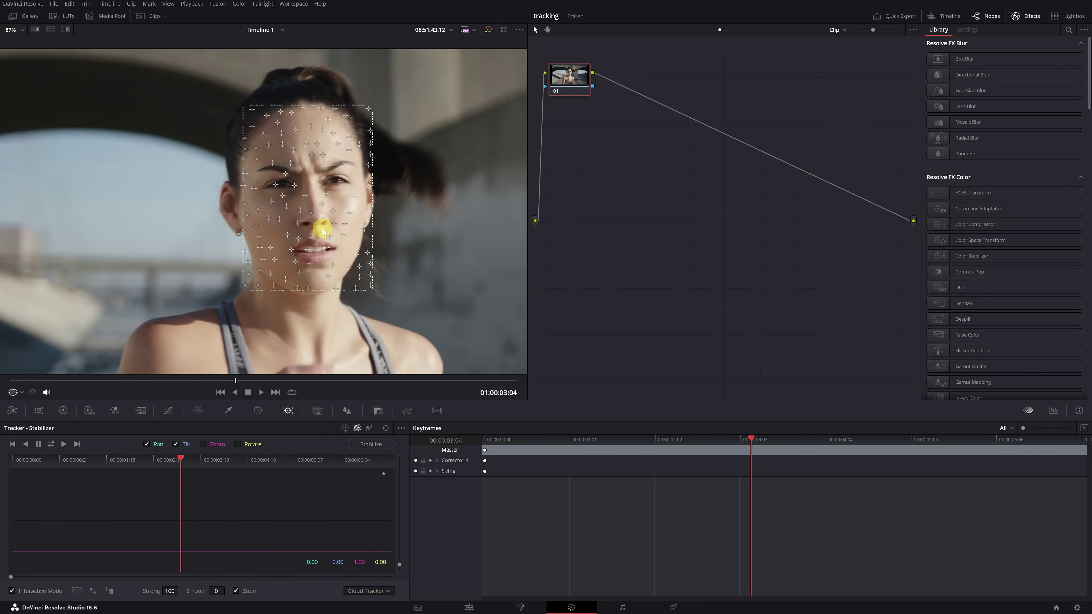
pyautogui.scroll(-6, 324, 232)
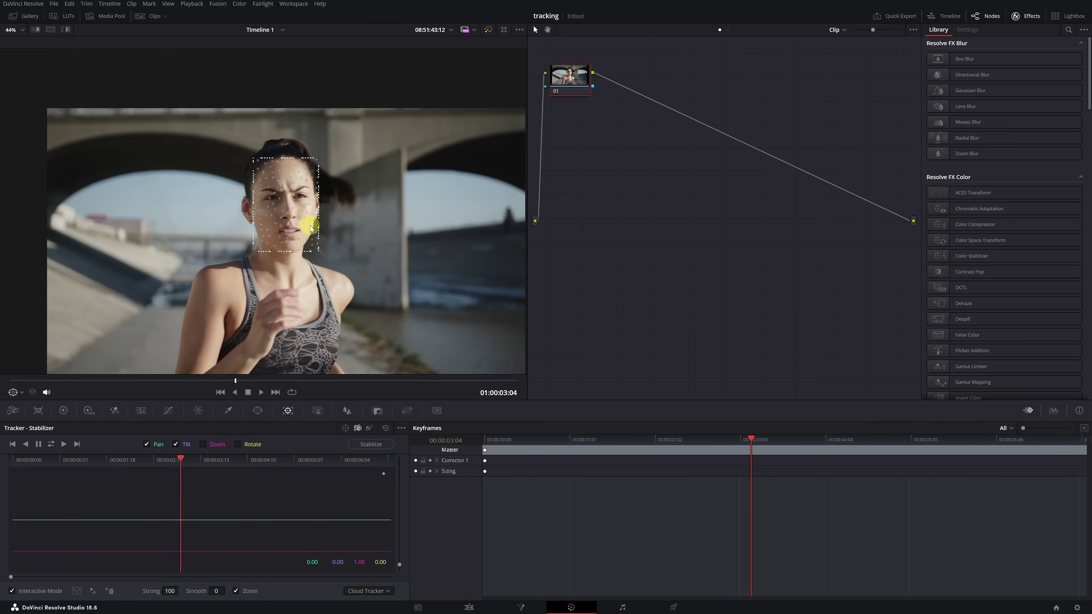
pyautogui.moveTo(311, 228); pyautogui.dragTo(276, 219)
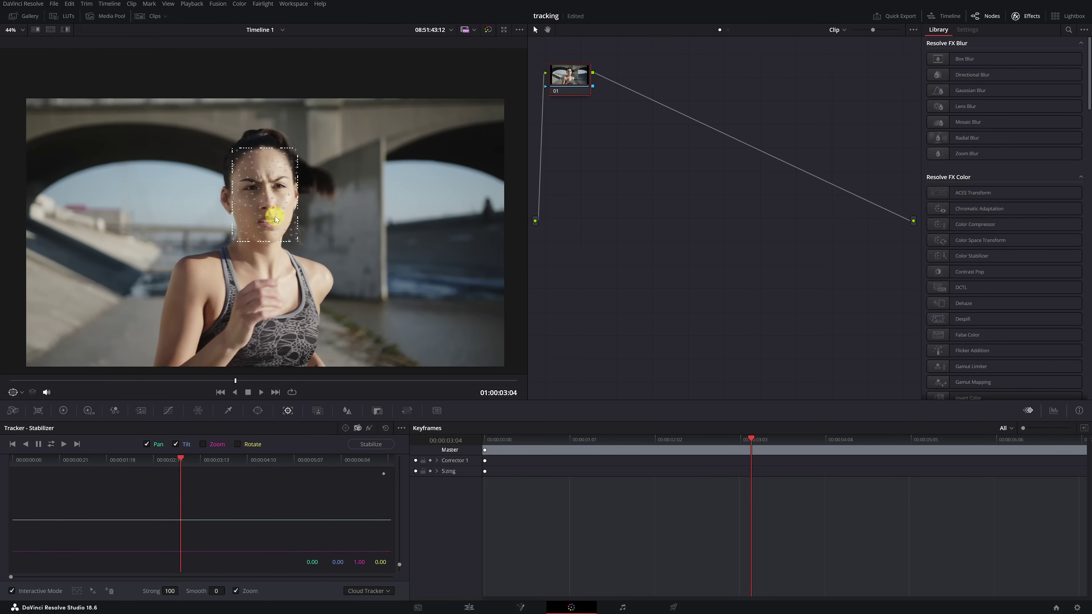
pyautogui.click(51, 448)
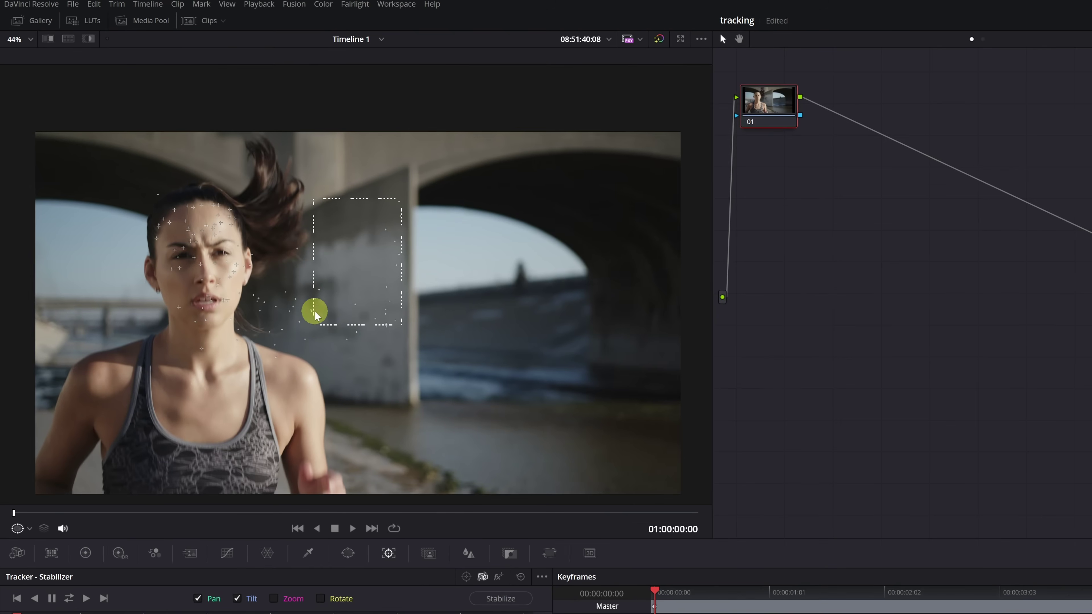
pyautogui.scroll(4, 286, 292)
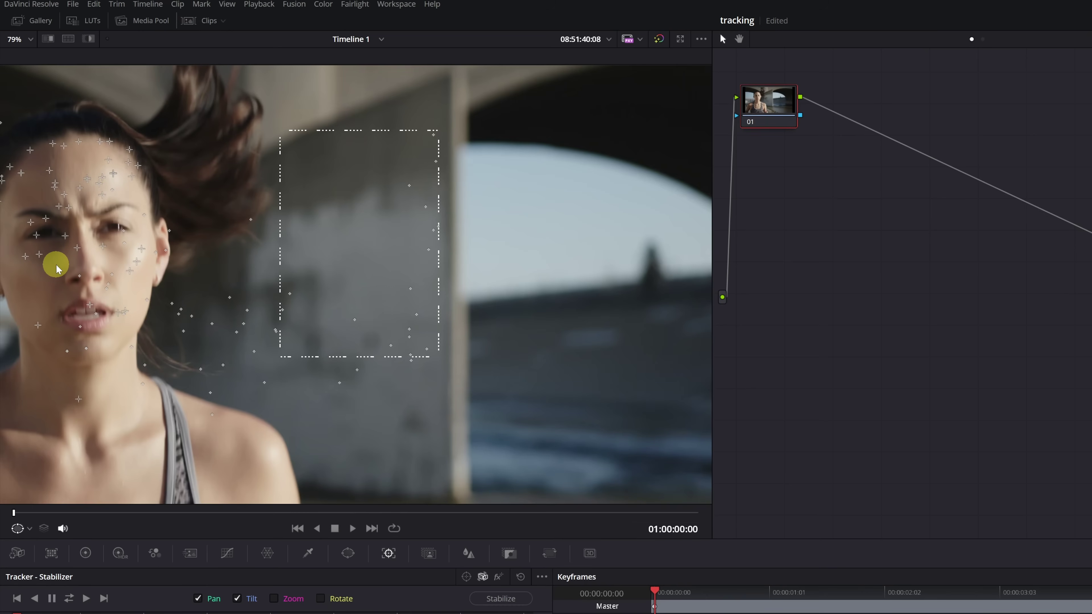
pyautogui.scroll(-3, 56, 265)
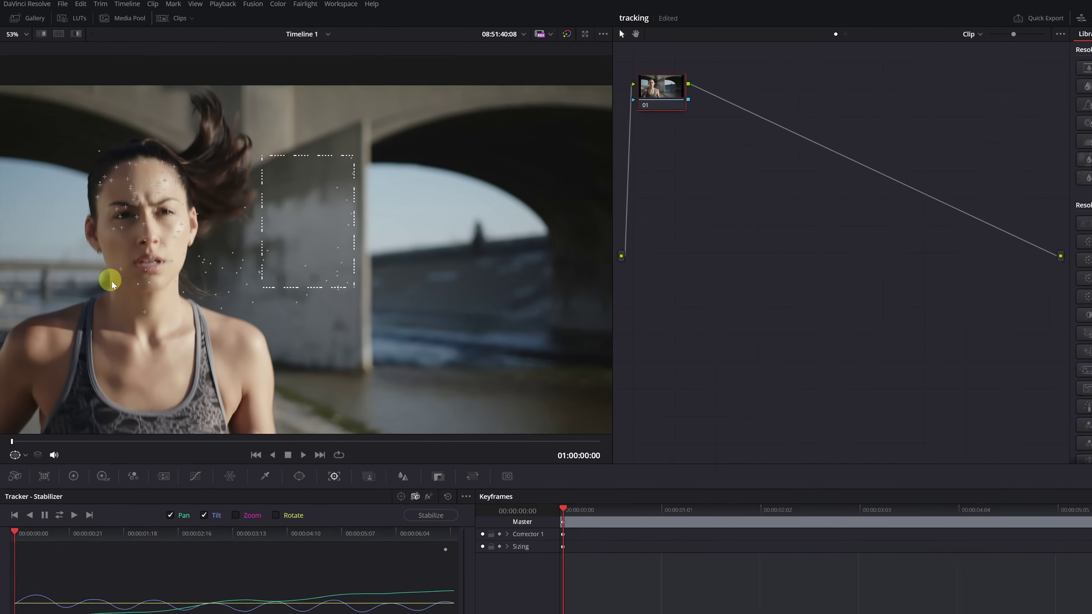
pyautogui.moveTo(112, 284); pyautogui.dragTo(281, 306)
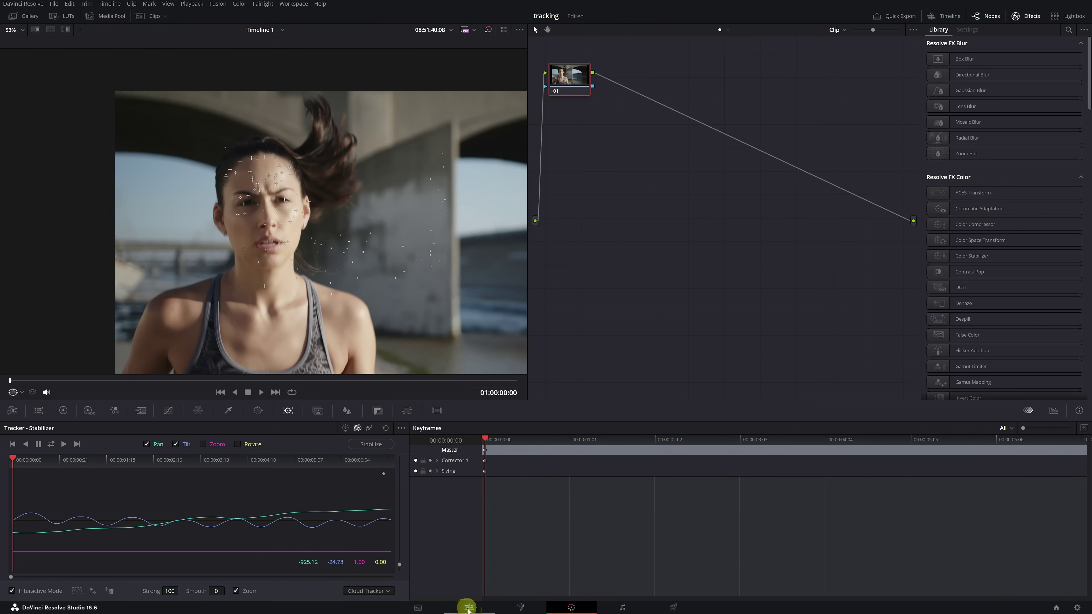
# Step: On the Edit page, add a basic Text title on Video 2 above the clip and extend it to the clip's end
pyautogui.click(469, 607)
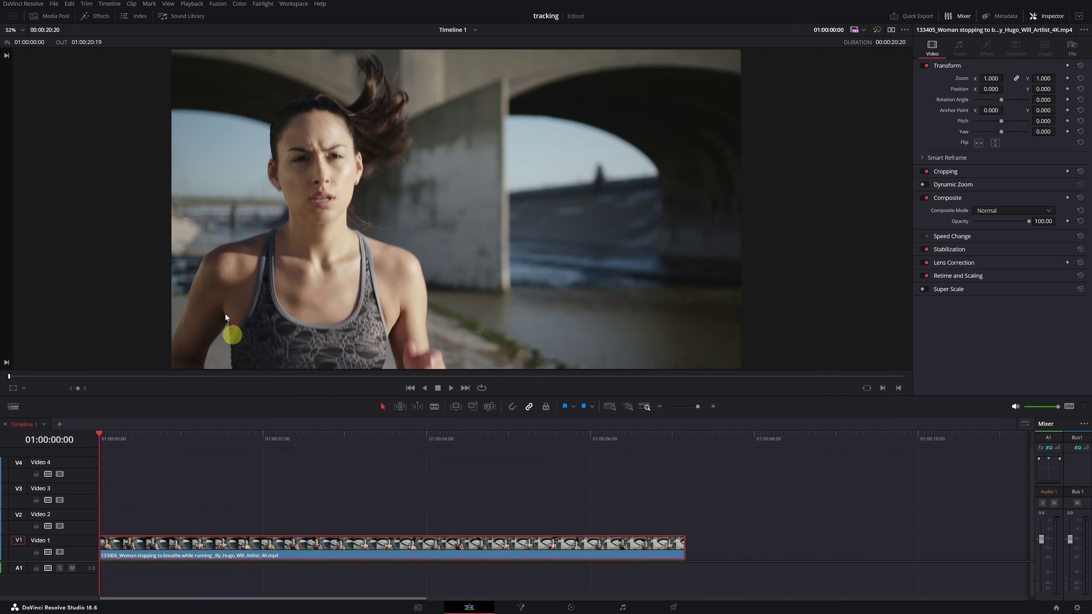
pyautogui.click(97, 19)
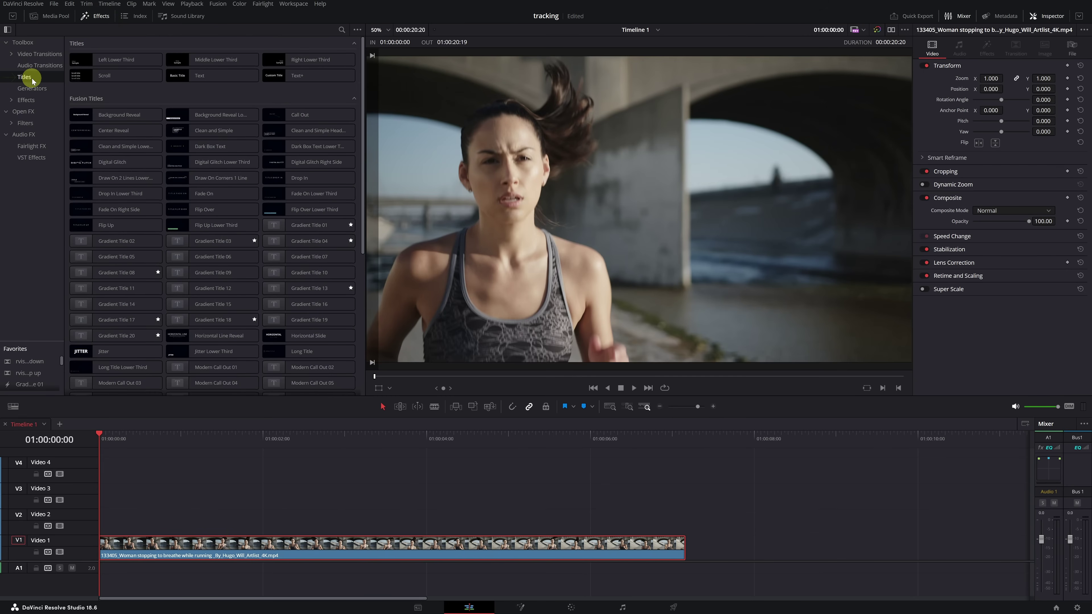
pyautogui.click(190, 76)
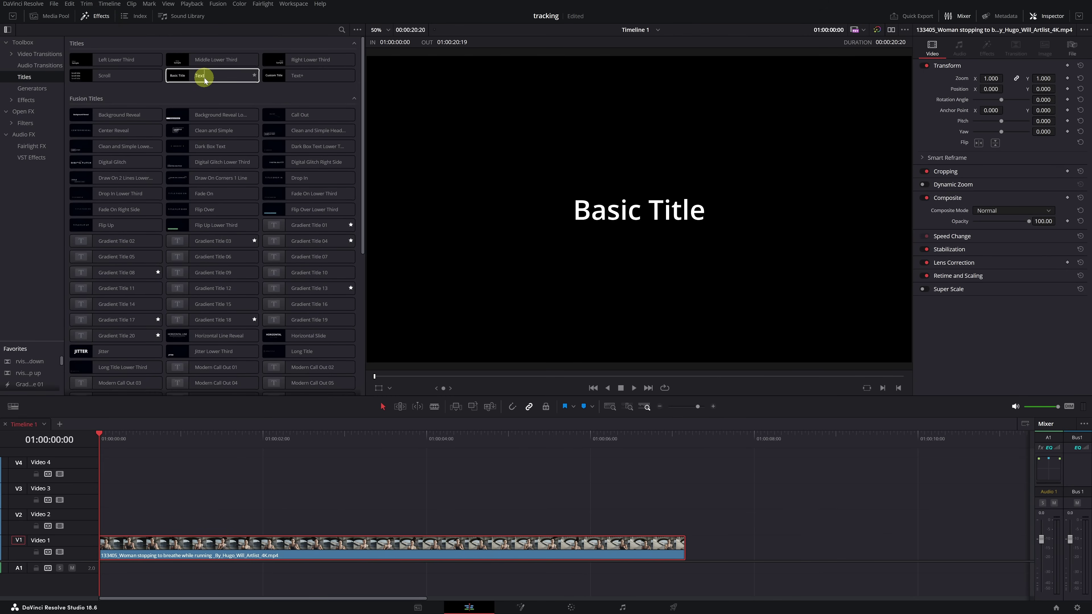
pyautogui.click(203, 78)
pyautogui.moveTo(203, 78); pyautogui.dragTo(124, 527)
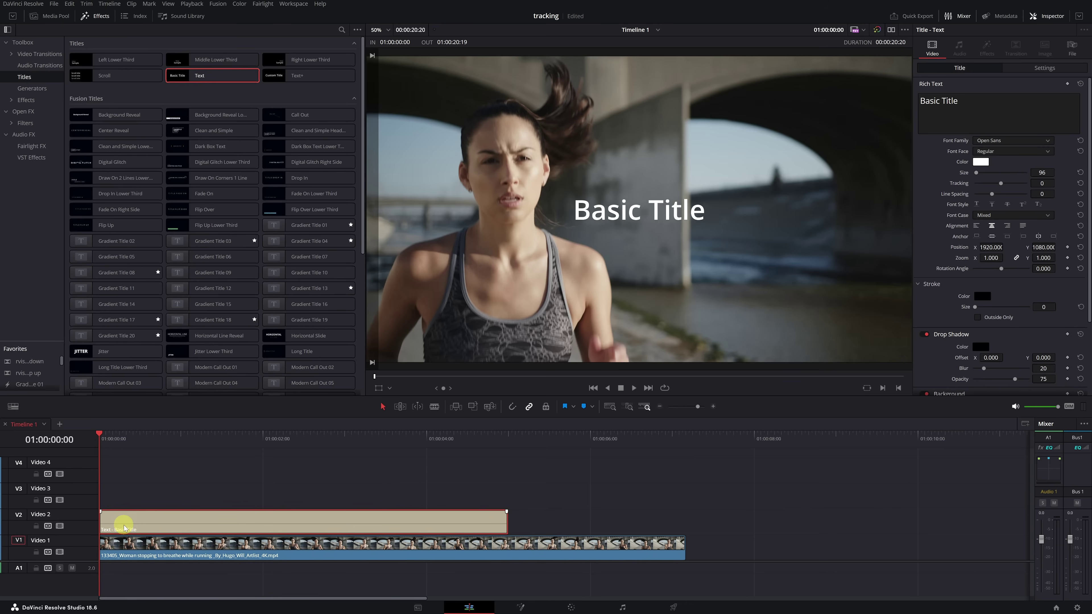
pyautogui.click(504, 521)
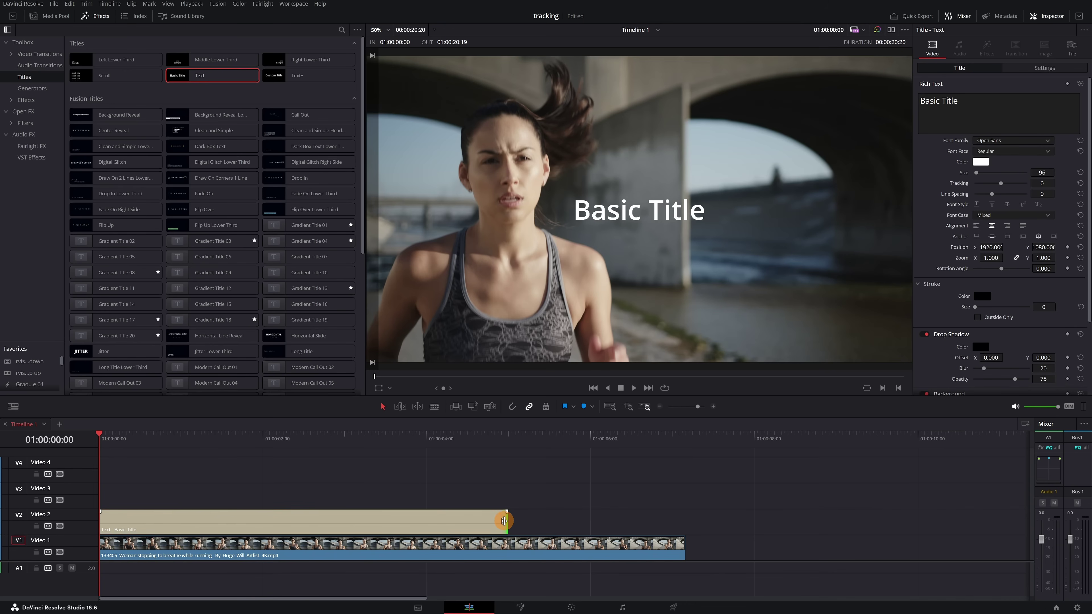
pyautogui.moveTo(504, 521); pyautogui.dragTo(680, 520)
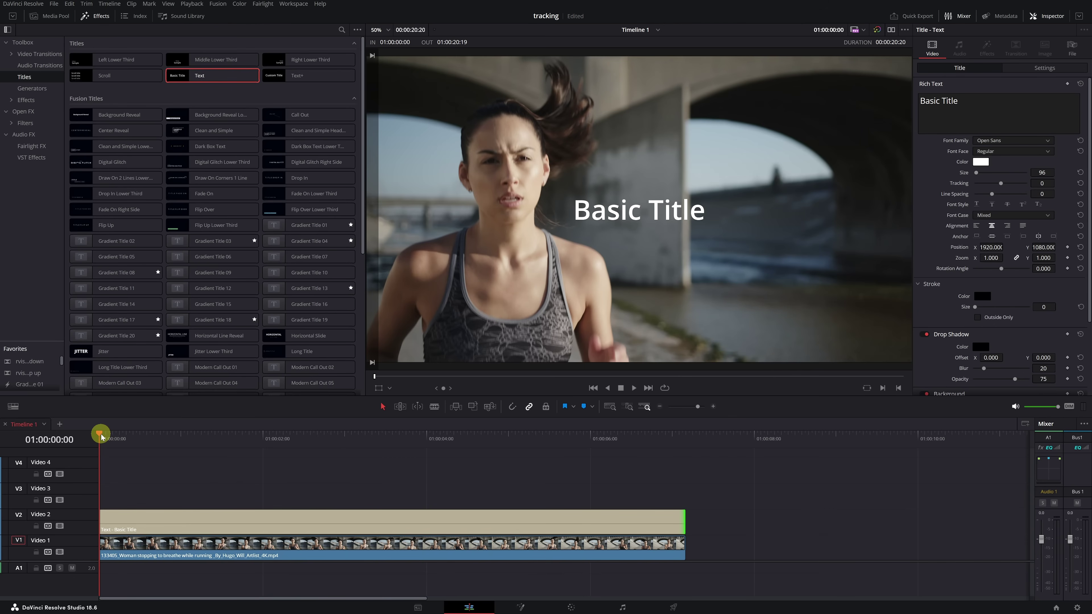
# Step: Park the playhead at 01:00:03:04 and change the title's text to "Running" in the Impact font
pyautogui.moveTo(102, 436); pyautogui.dragTo(359, 453)
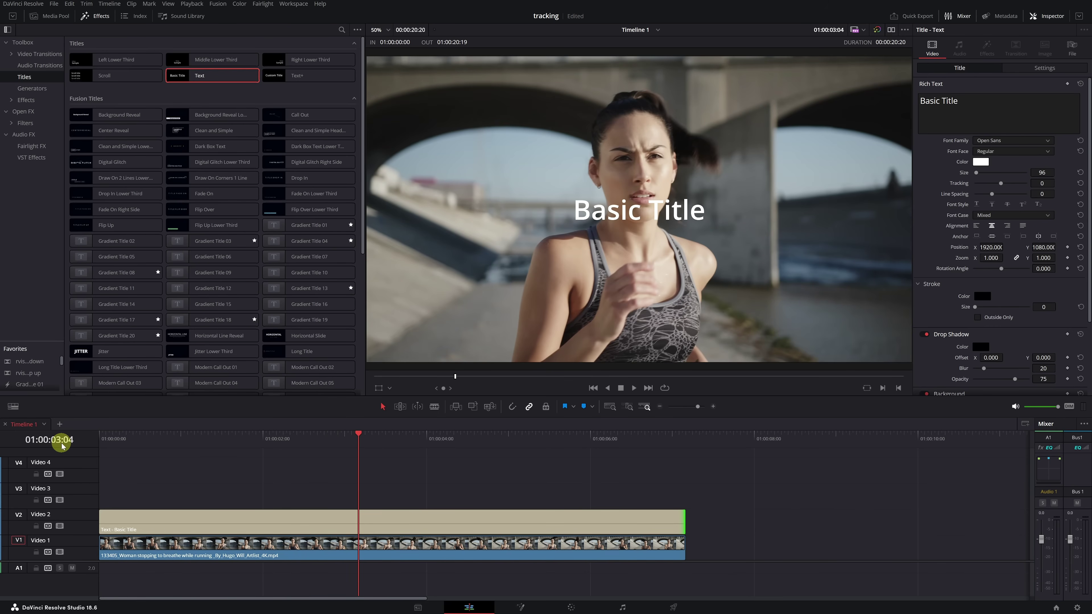
pyautogui.click(364, 523)
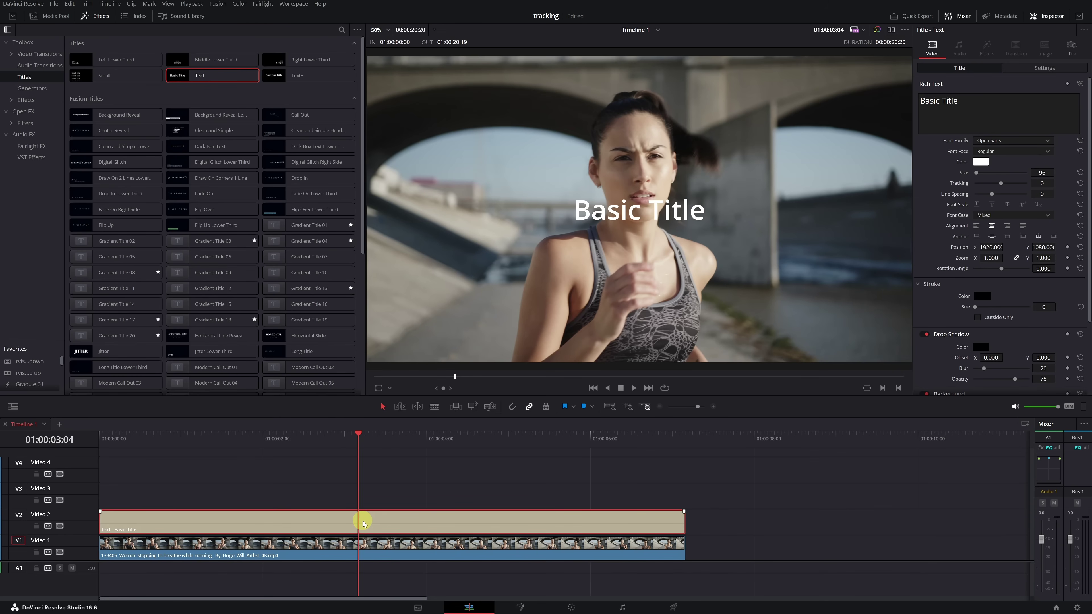
pyautogui.click(996, 113)
pyautogui.hotkey('ctrl', 'a')
pyautogui.write('Running')
pyautogui.click(1003, 139)
pyautogui.click(1004, 140)
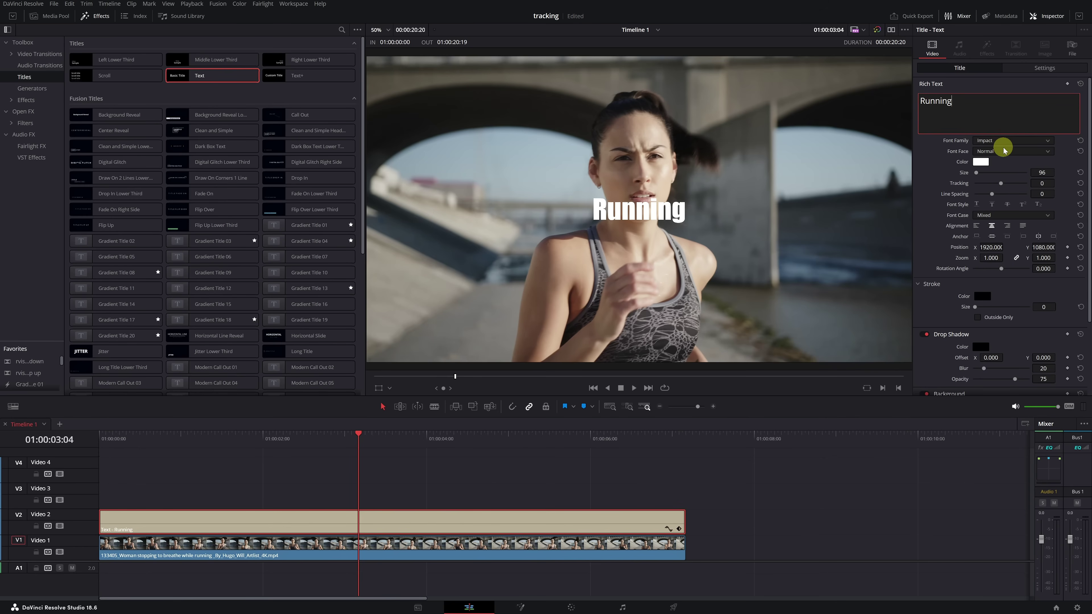
# Step: Position the "Running" title above the runner's head at X 1912, Y 1995 and convert it into a compound clip
pyautogui.moveTo(990, 247); pyautogui.dragTo(748, 322)
pyautogui.moveTo(1039, 247); pyautogui.dragTo(1087, 246)
pyautogui.moveTo(988, 243); pyautogui.dragTo(963, 243)
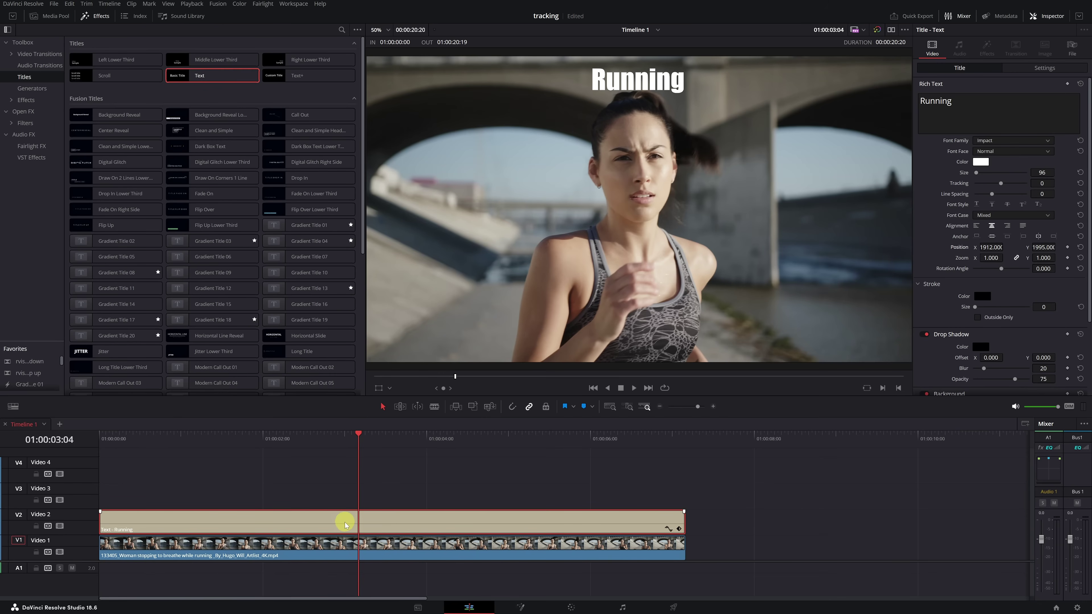
pyautogui.rightClick(352, 522)
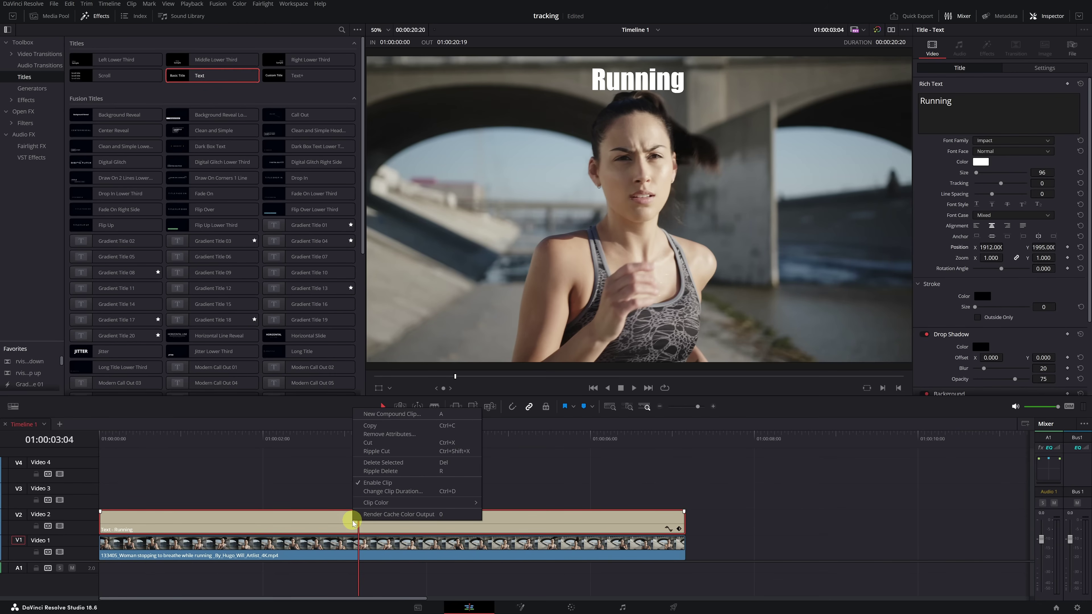
pyautogui.click(390, 414)
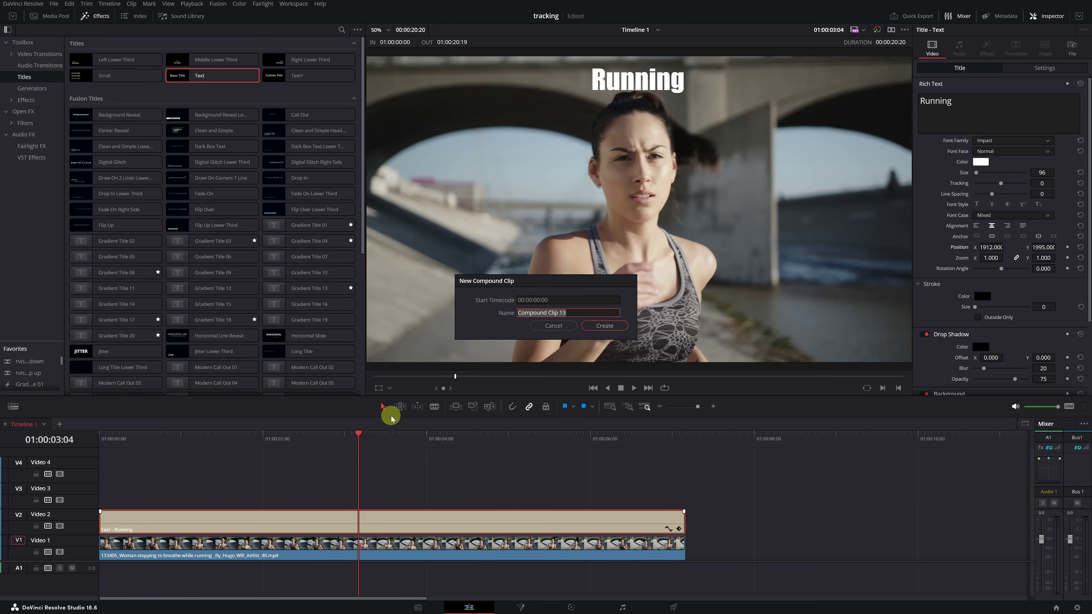
pyautogui.click(609, 326)
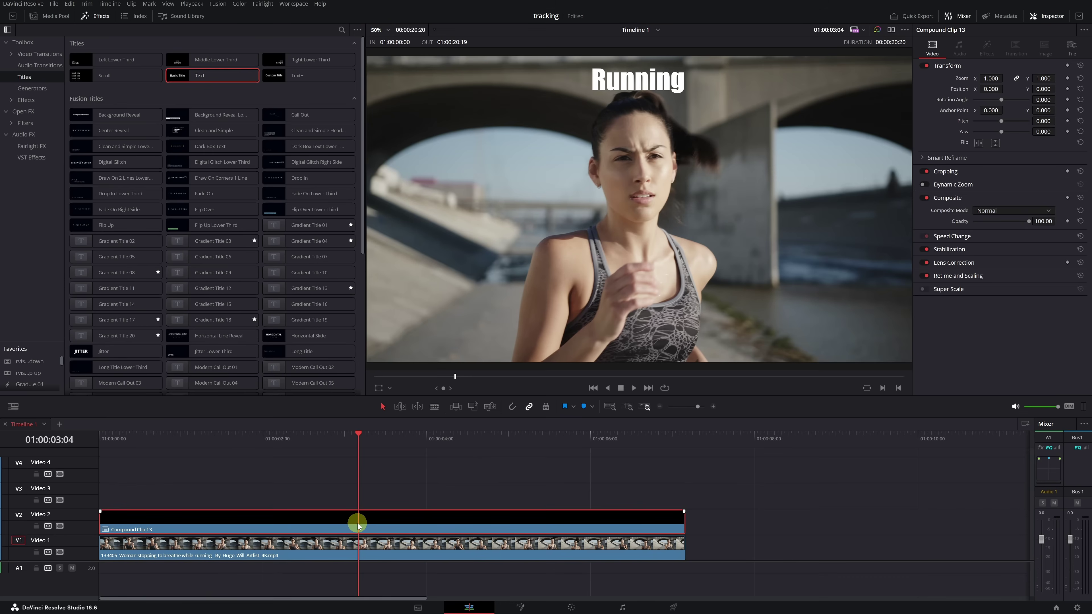
# Step: Move the prepared pixel-runner, countdown clock and "SATURDAY 15" clips to the timeline start, overwriting the compound clip on Video 2
pyautogui.scroll(-1, 357, 525)
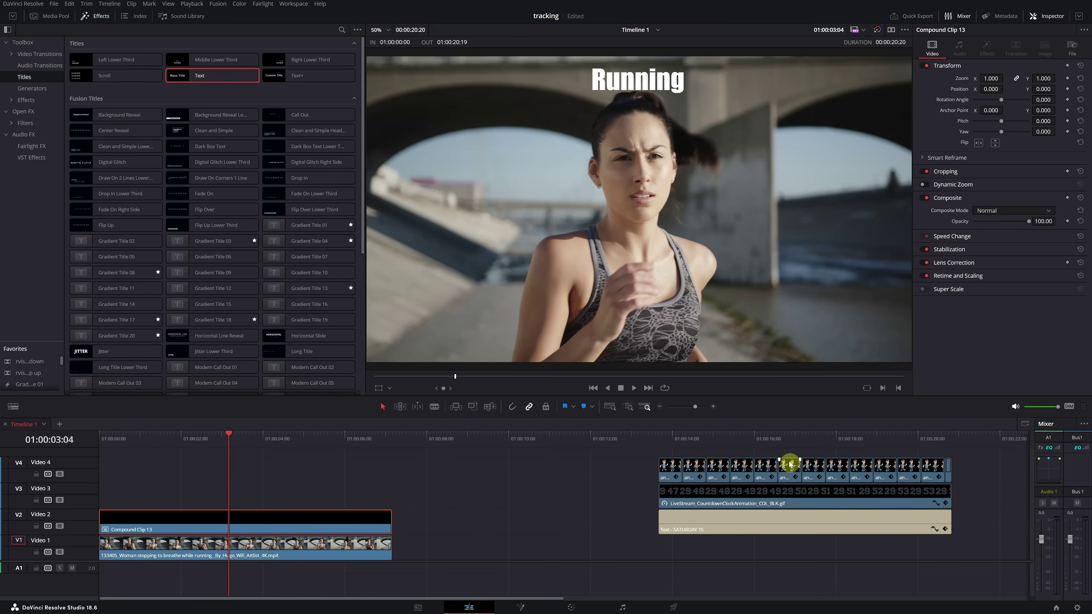
pyautogui.moveTo(966, 463); pyautogui.dragTo(651, 534)
pyautogui.moveTo(679, 530); pyautogui.dragTo(120, 532)
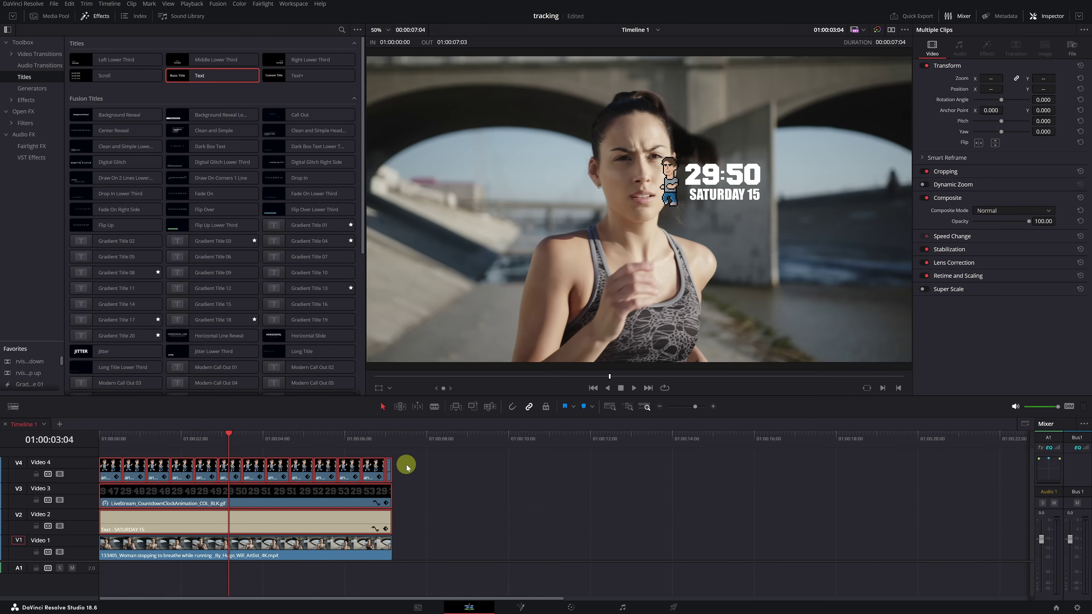
# Step: Reposition the pixel-runner, countdown clock and "SATURDAY 15" layers together beside the runner's face, placing the text at X 834, Y 199
pyautogui.moveTo(407, 465); pyautogui.dragTo(106, 477)
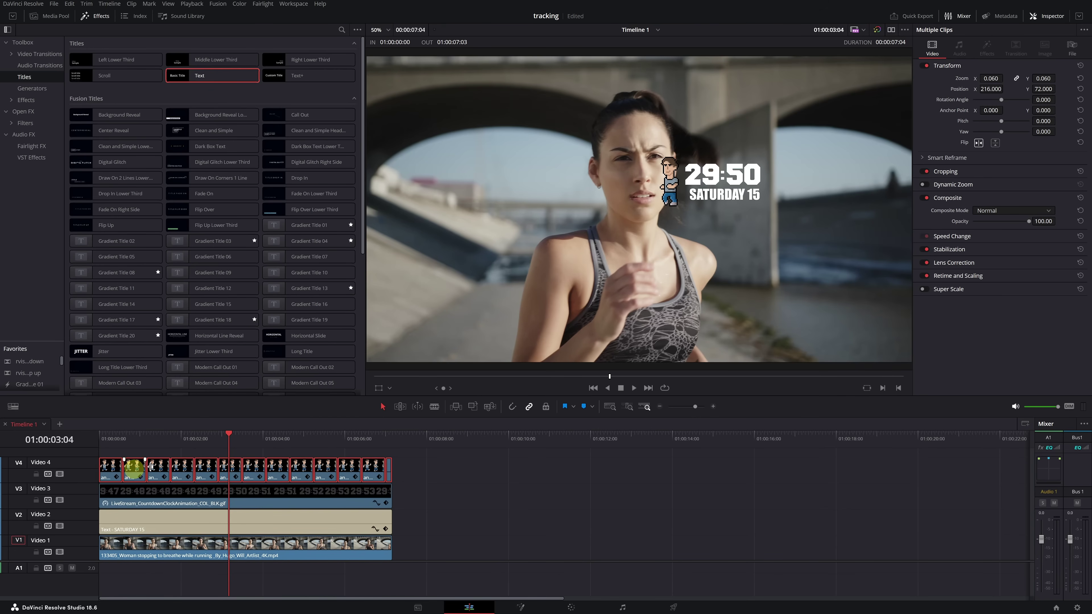
pyautogui.moveTo(998, 90); pyautogui.dragTo(1066, 87)
pyautogui.click(215, 490)
pyautogui.moveTo(987, 89); pyautogui.dragTo(1083, 107)
pyautogui.click(192, 519)
pyautogui.moveTo(984, 107); pyautogui.dragTo(989, 107)
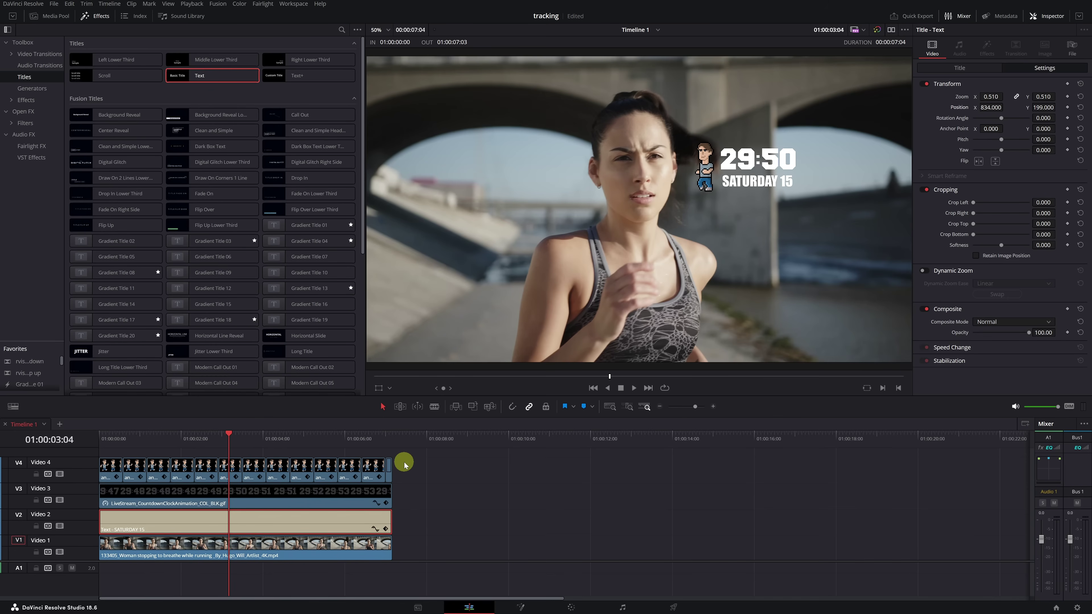
# Step: Combine the clips on Video 2, Video 3 and Video 4 into one compound clip, keeping the default name
pyautogui.moveTo(406, 464); pyautogui.dragTo(92, 525)
pyautogui.rightClick(146, 495)
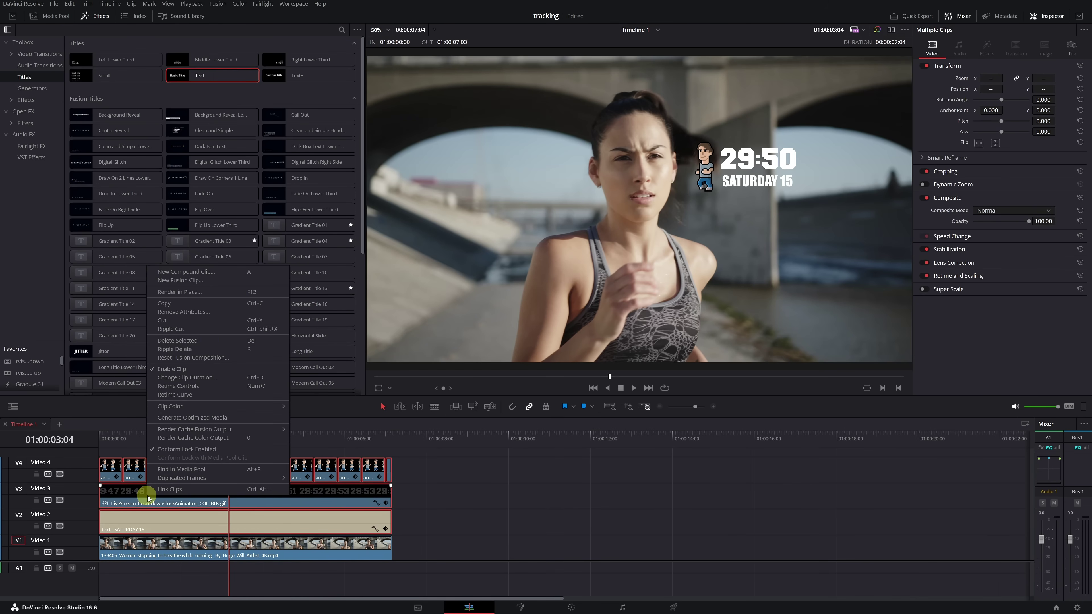
pyautogui.click(226, 272)
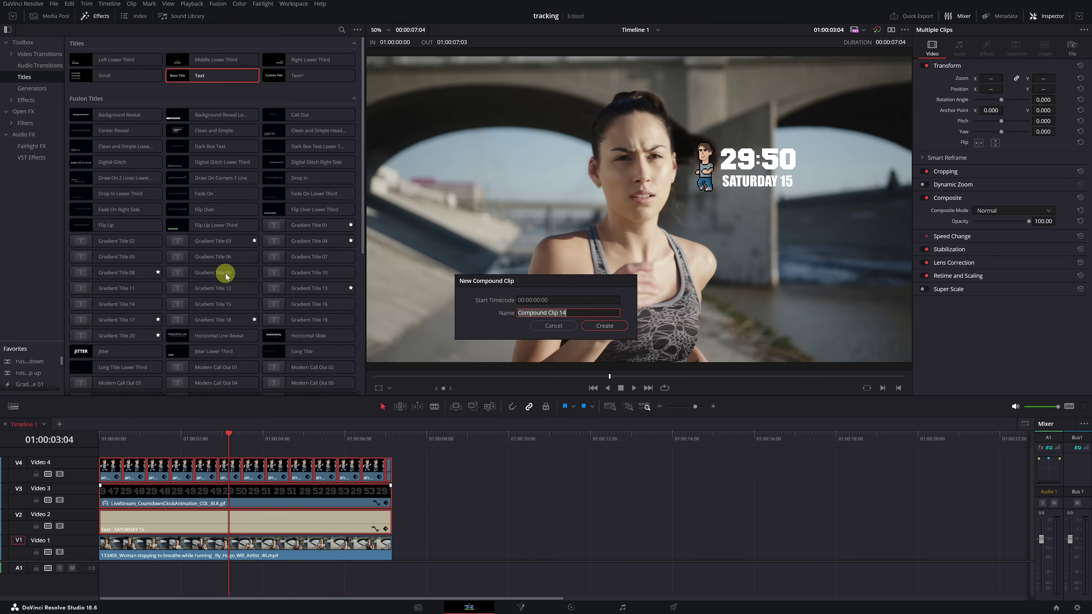
pyautogui.click(601, 327)
pyautogui.click(219, 527)
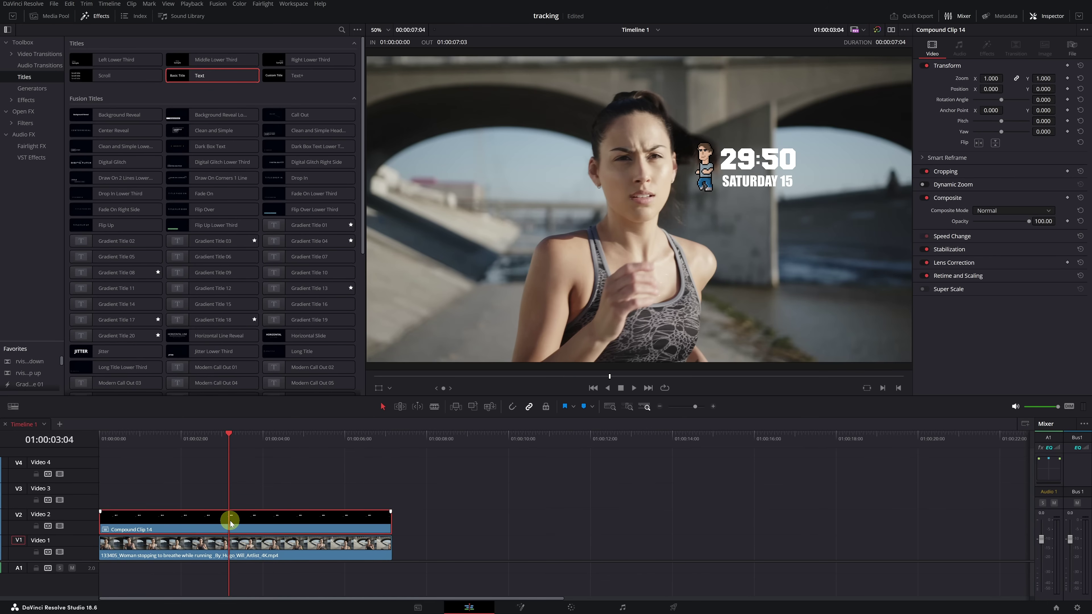
# Step: On the Color page, show the clip thumbnails and copy the stabilizer track data from the runner's clip
pyautogui.click(571, 607)
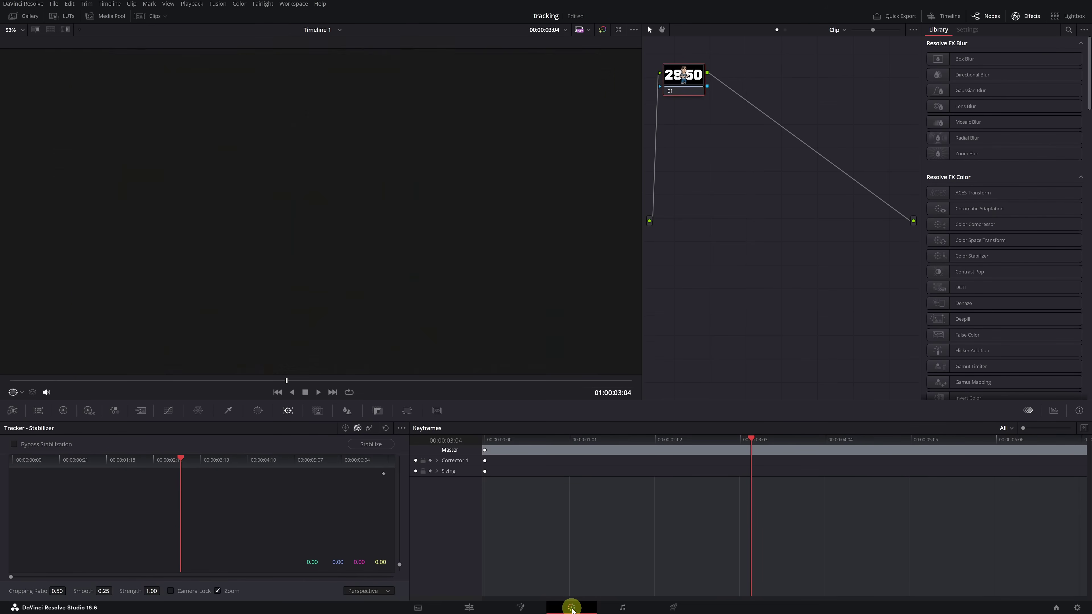
pyautogui.click(151, 16)
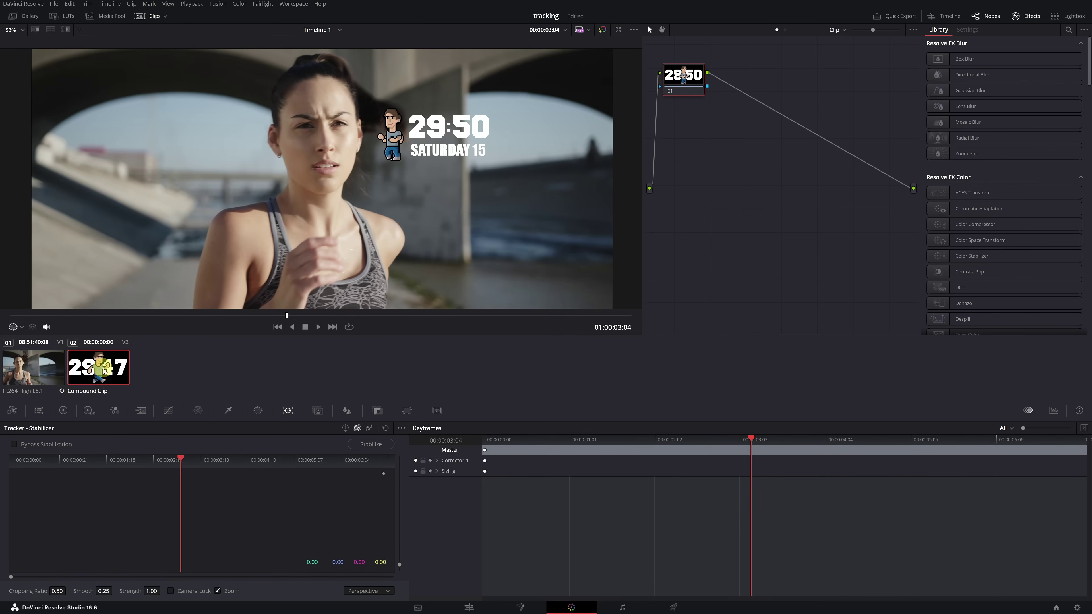
pyautogui.click(32, 367)
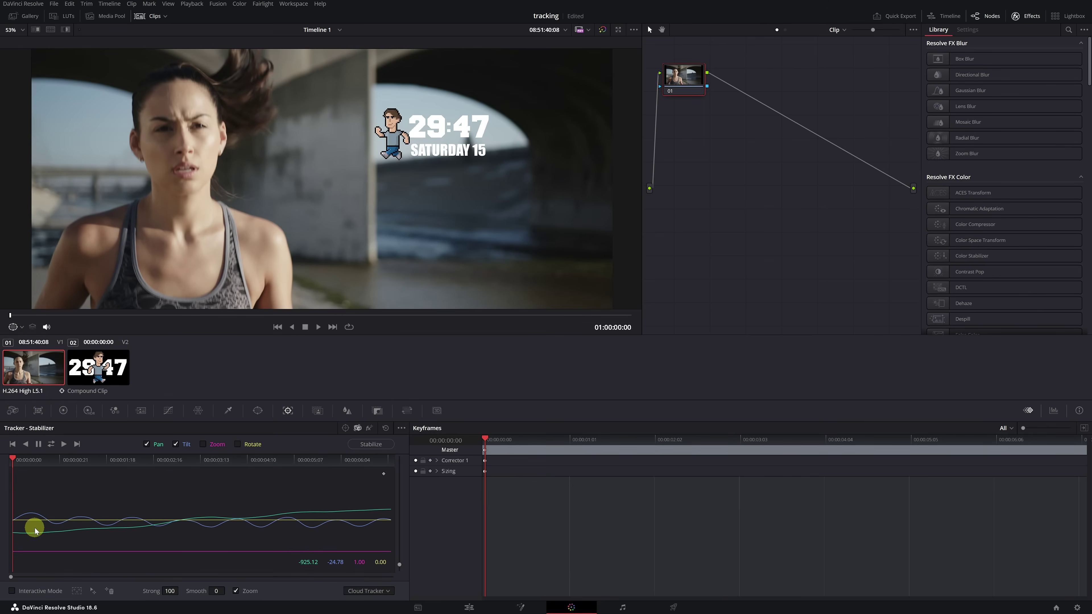
pyautogui.click(401, 428)
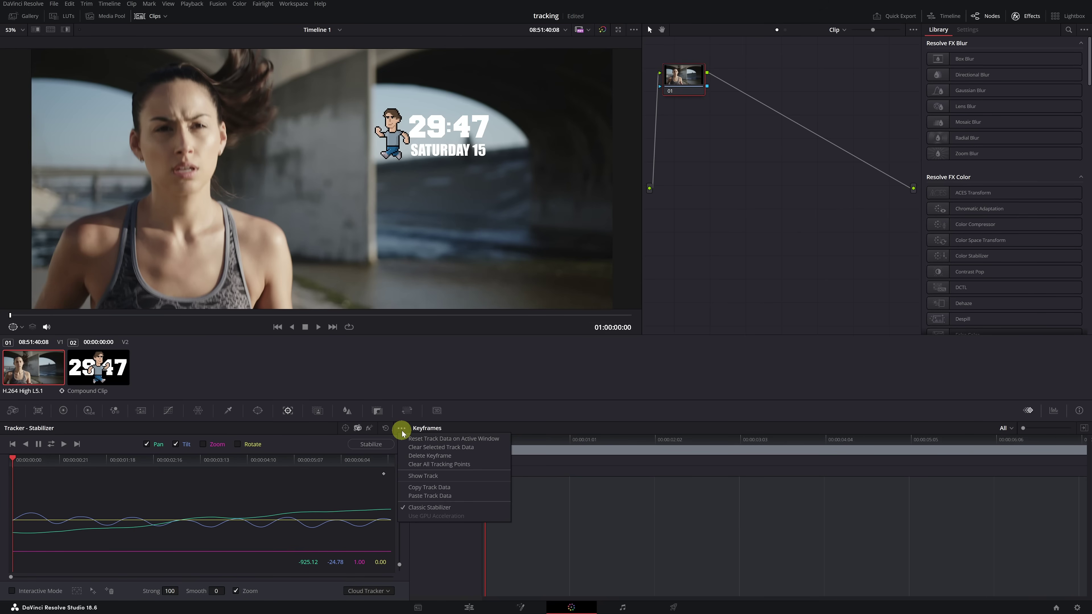
pyautogui.click(424, 488)
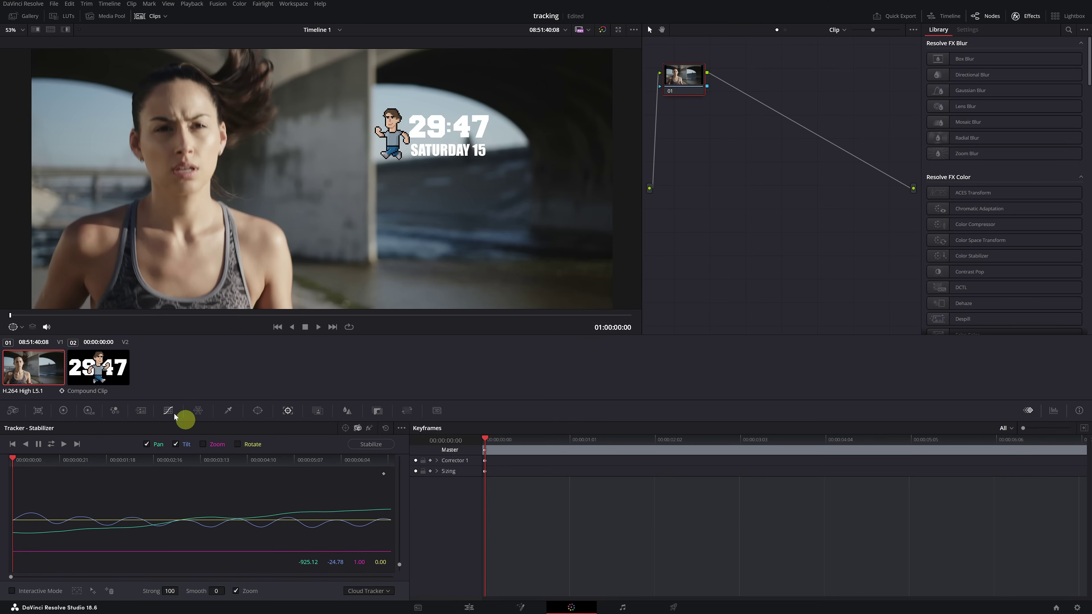
# Step: Switch the compound clip to the Classic Stabilizer, with Zoom off and Strong set to -100
pyautogui.click(108, 368)
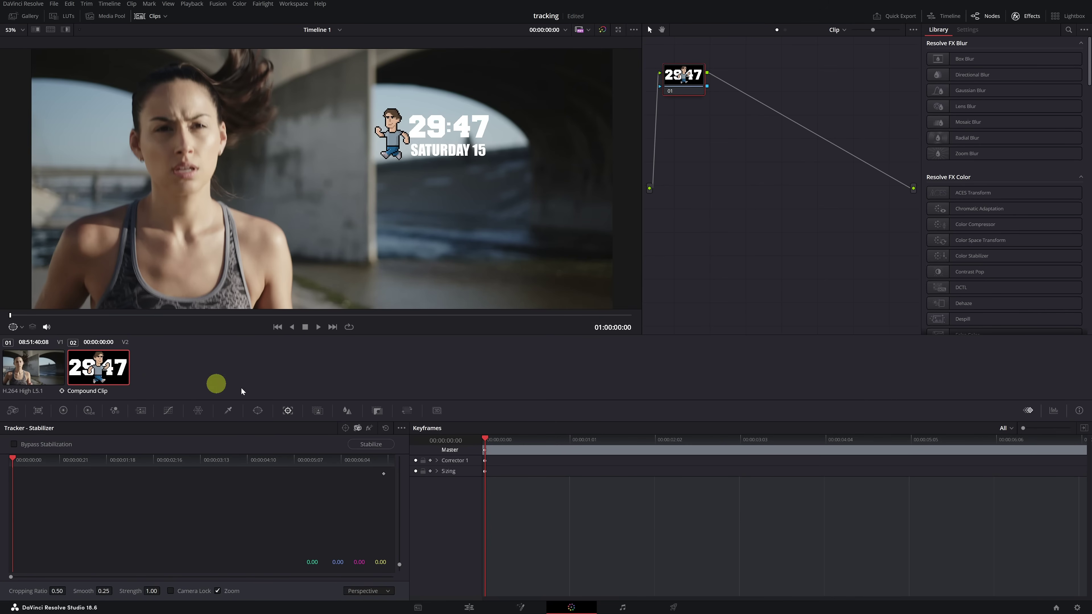
pyautogui.click(401, 428)
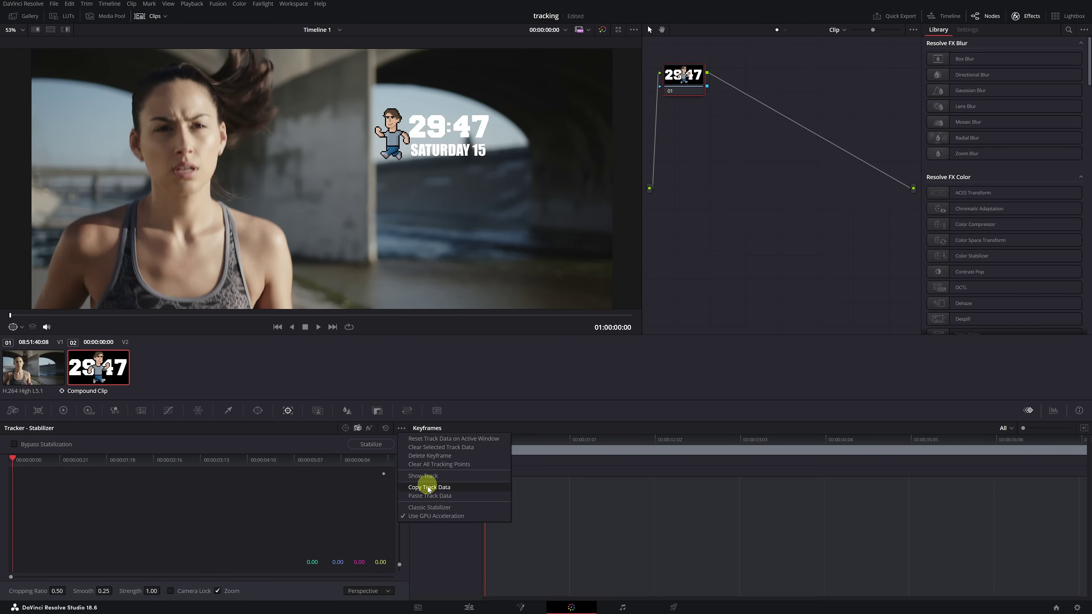
pyautogui.click(426, 507)
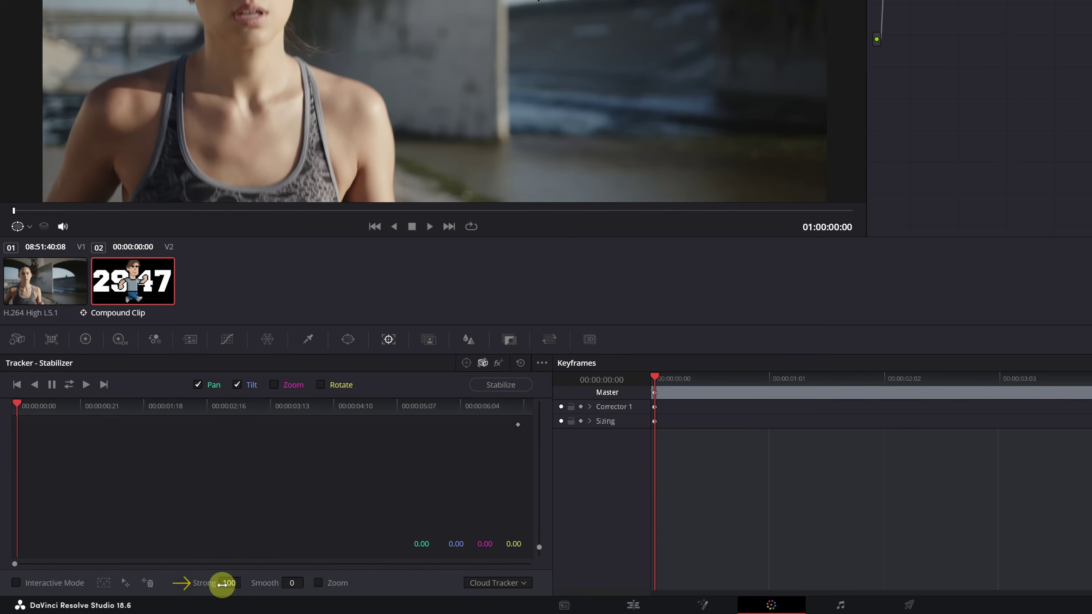
pyautogui.moveTo(223, 585); pyautogui.dragTo(151, 585)
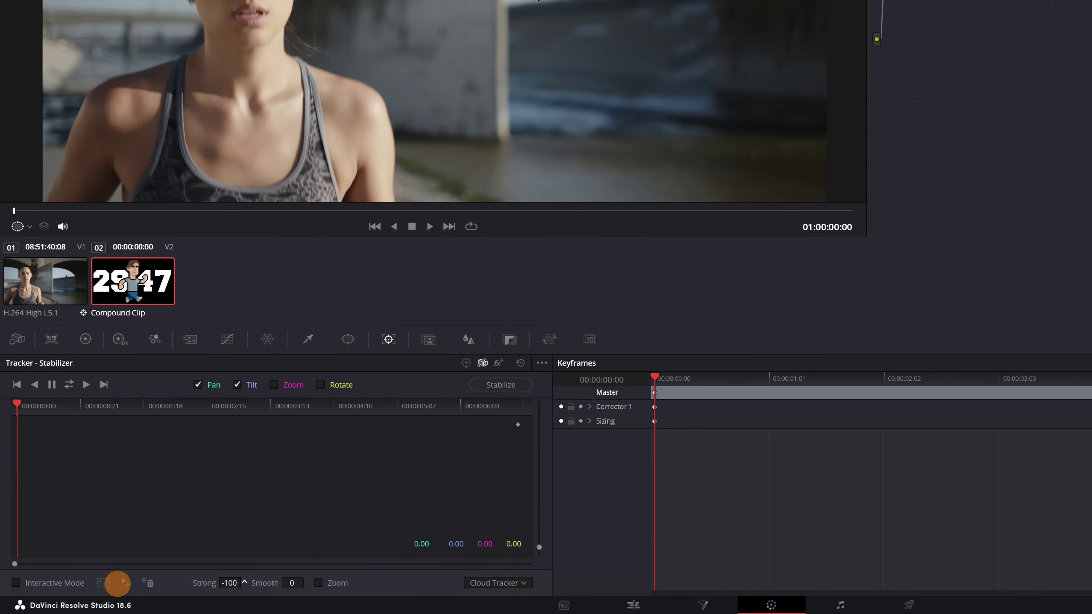
pyautogui.moveTo(118, 584); pyautogui.dragTo(116, 583)
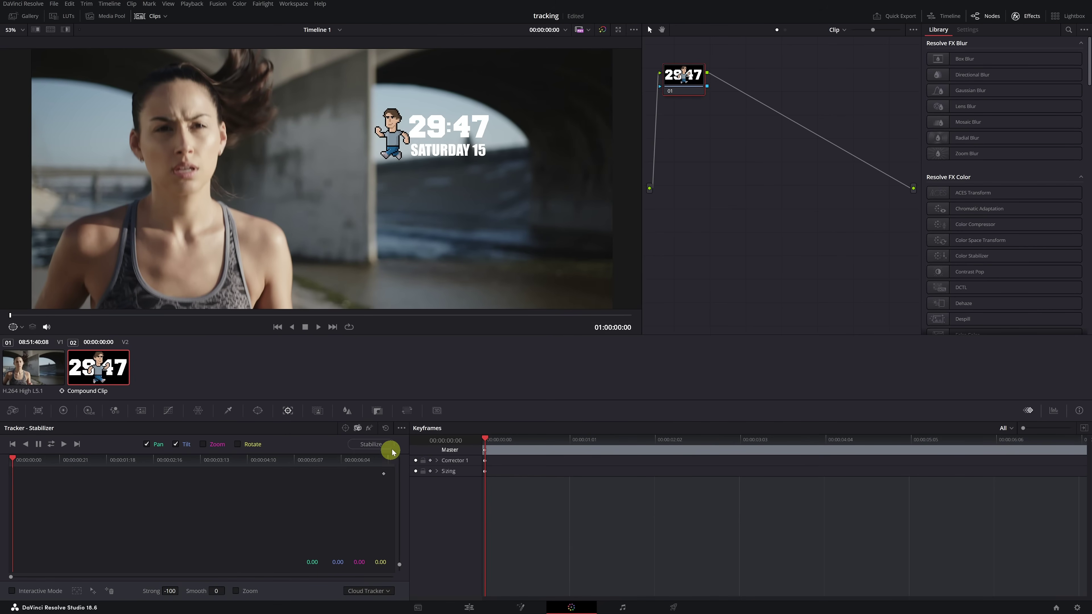
# Step: Paste the copied track data onto the compound clip and stabilize it, checking the motion in playback
pyautogui.click(401, 428)
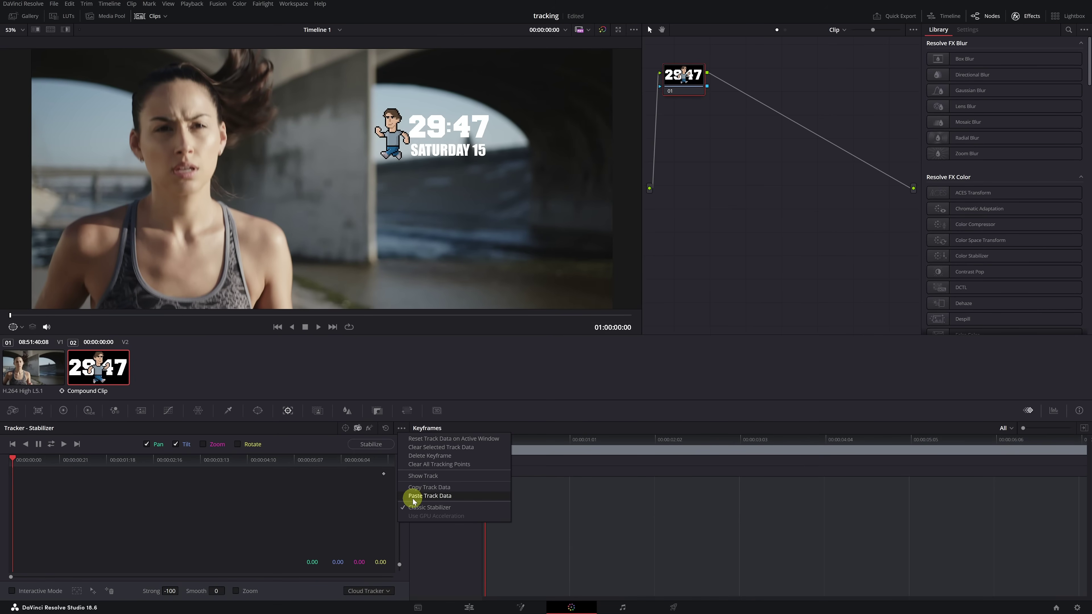
pyautogui.click(441, 497)
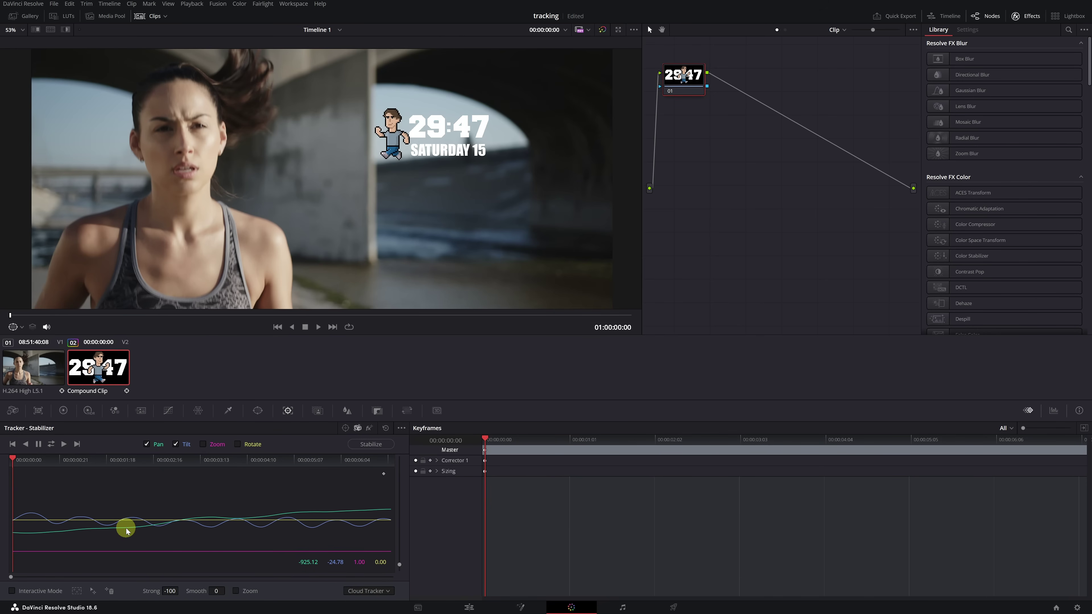
pyautogui.click(373, 449)
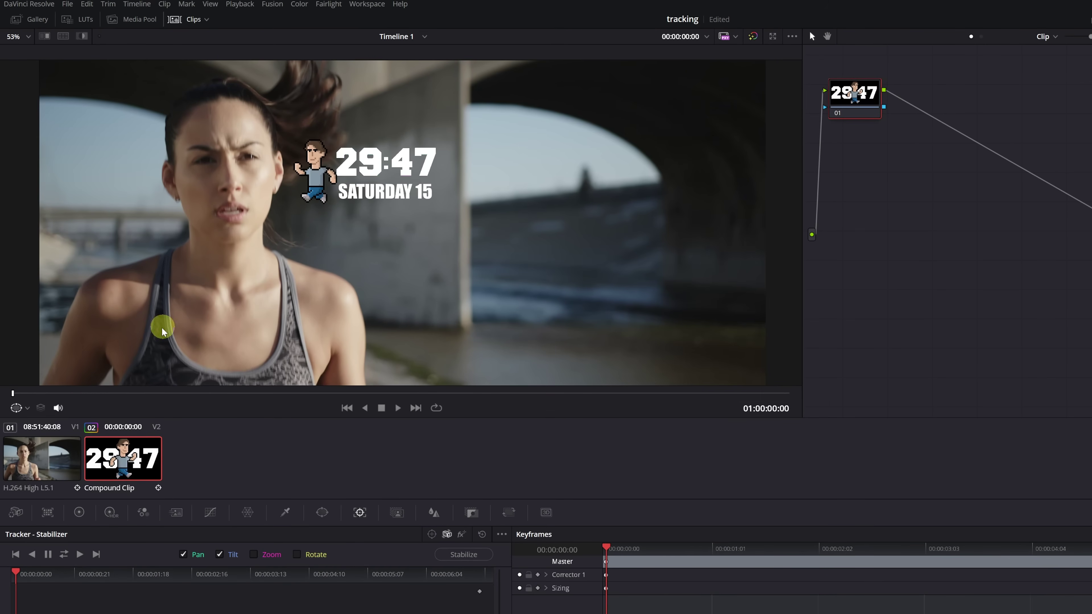
pyautogui.press('space')
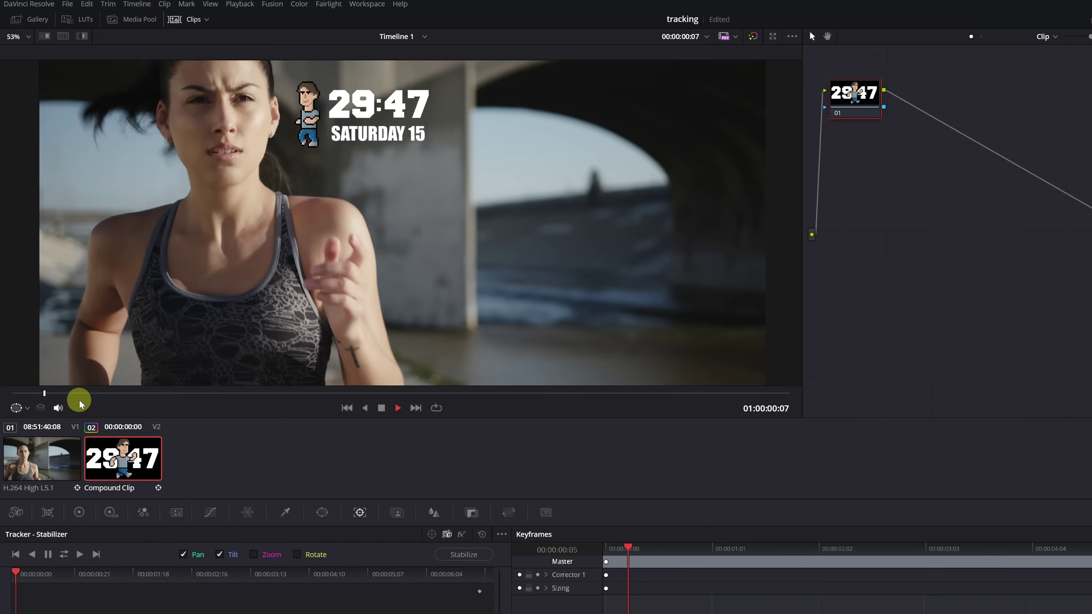